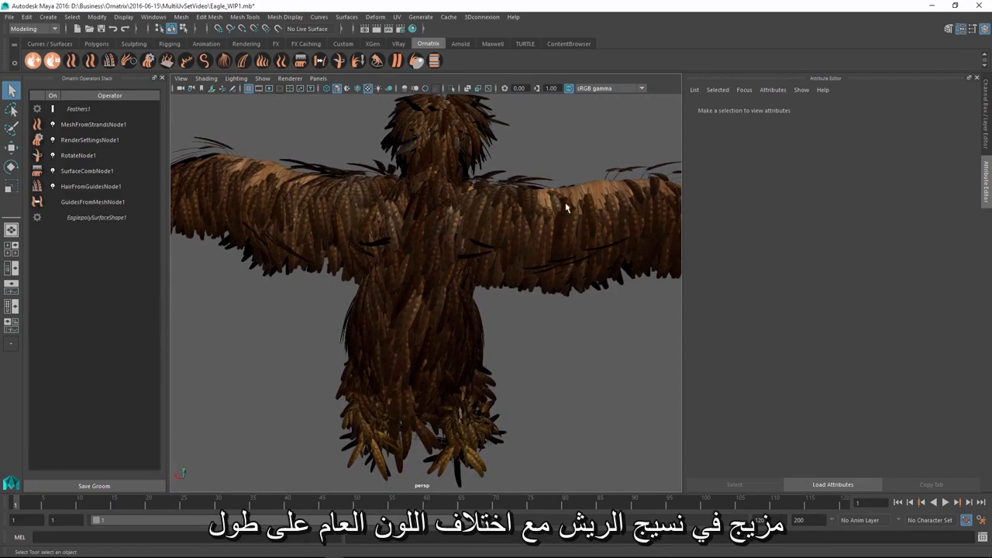
Step: Turn on the Feathers layer and examine the untextured feathers over the eagle's body and wings
alt+drag(482, 359, 511, 358)
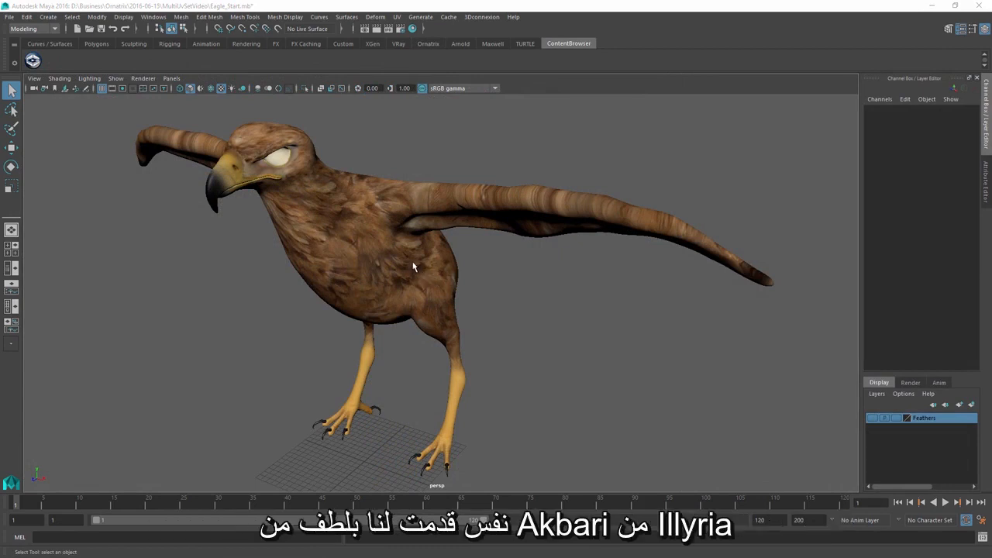
alt+drag(401, 246, 332, 256)
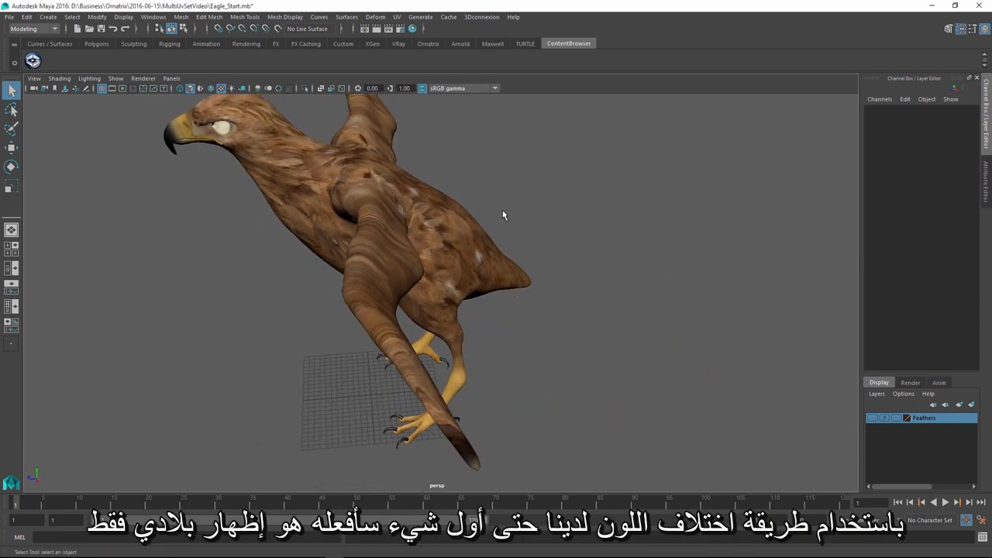
click(873, 418)
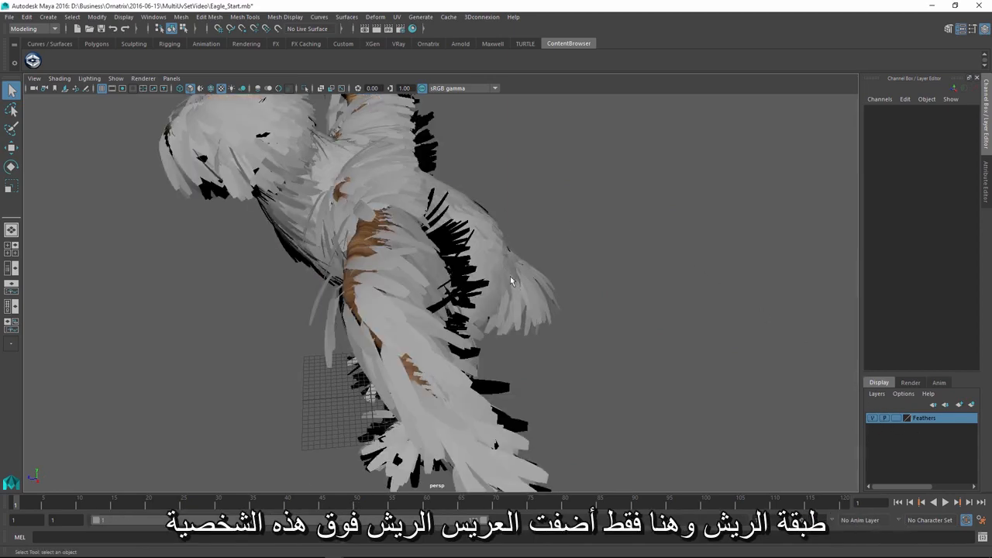
alt+drag(428, 250, 382, 237)
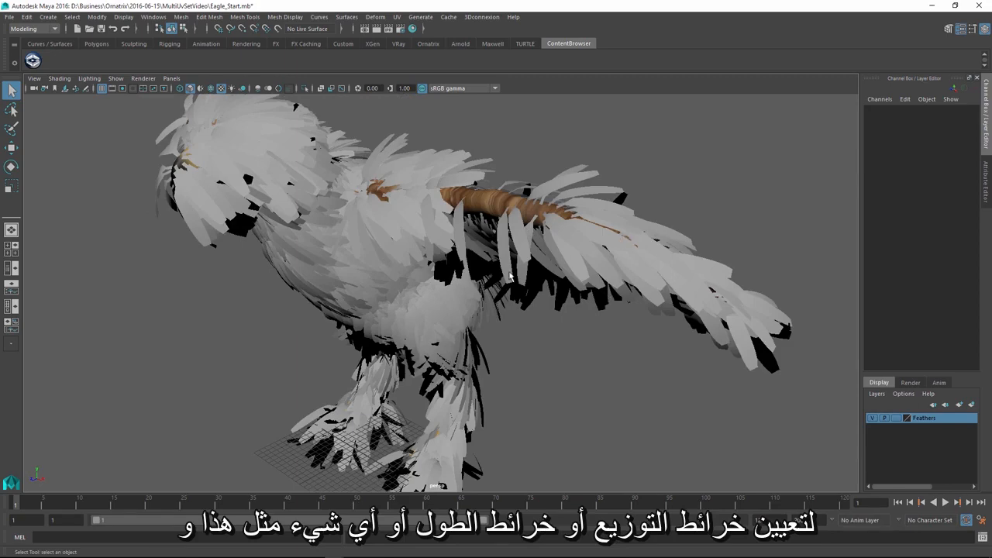
alt+drag(510, 277, 503, 327)
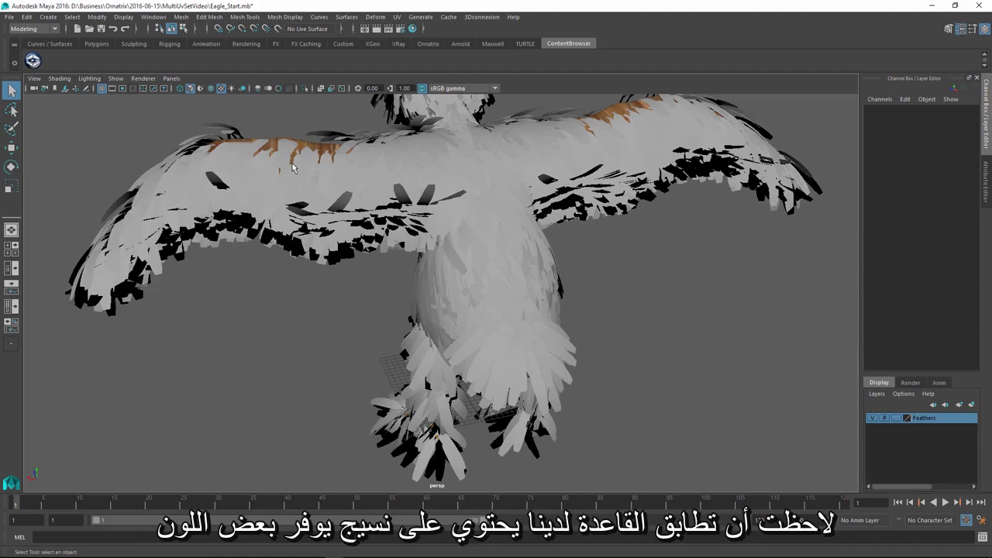
alt+middle_drag(554, 161, 551, 248)
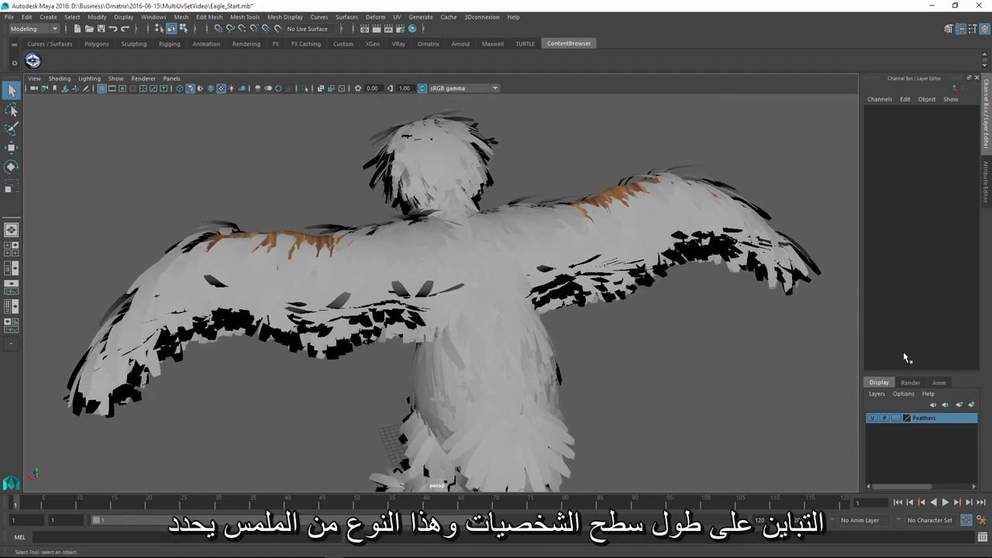
Step: Hide the Feathers layer and examine the base texture on the eagle's back, wings, body and feet
click(871, 419)
alt+drag(561, 288, 458, 287)
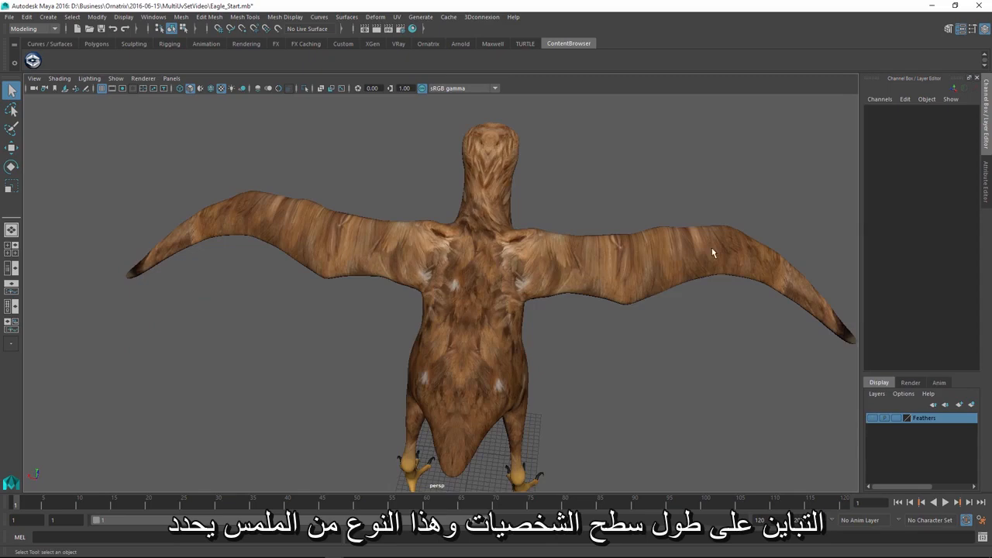
alt+drag(624, 376, 436, 372)
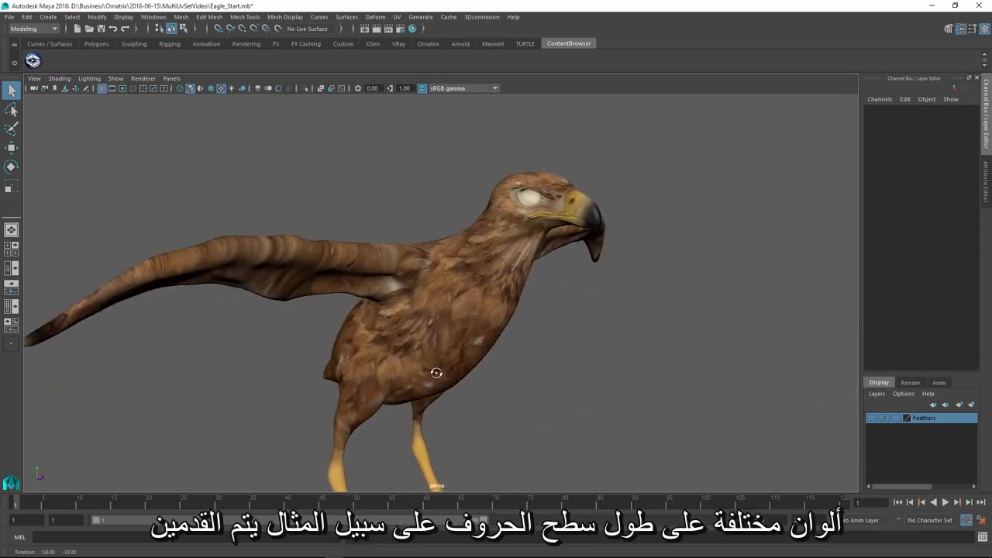
alt+drag(439, 449, 466, 400)
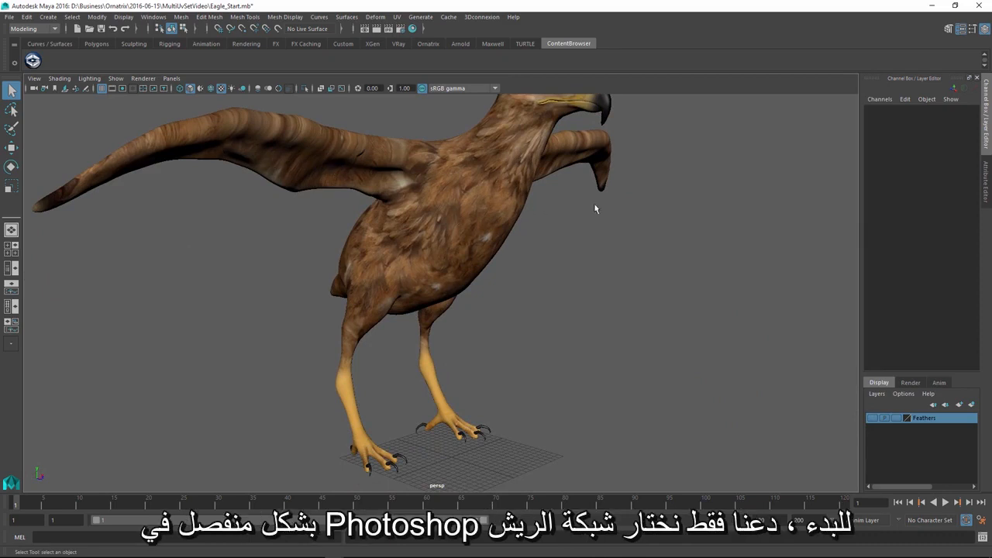
Step: Show the Feathers layer again, select the feather mesh and open its Ornatrix operator stack
click(871, 417)
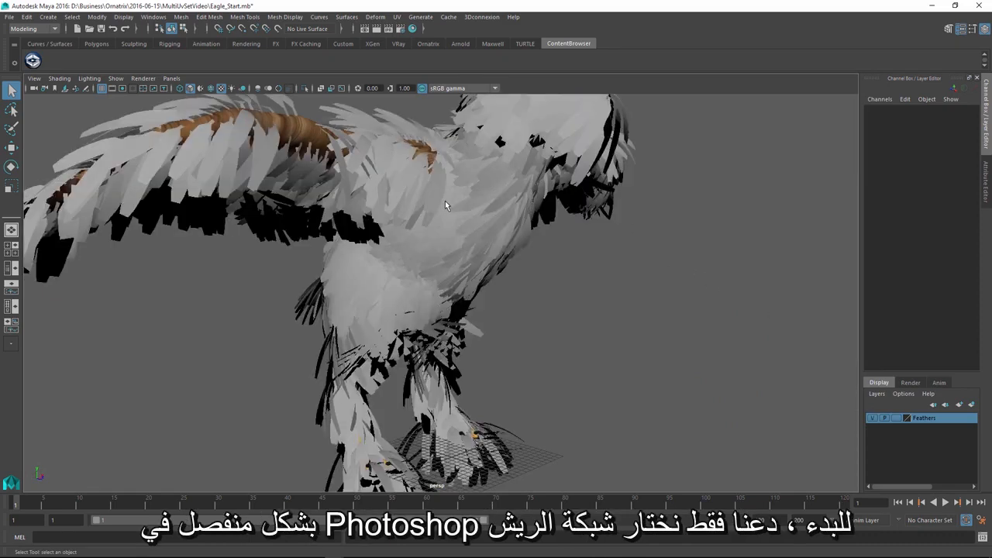
click(458, 233)
alt+drag(421, 189, 333, 185)
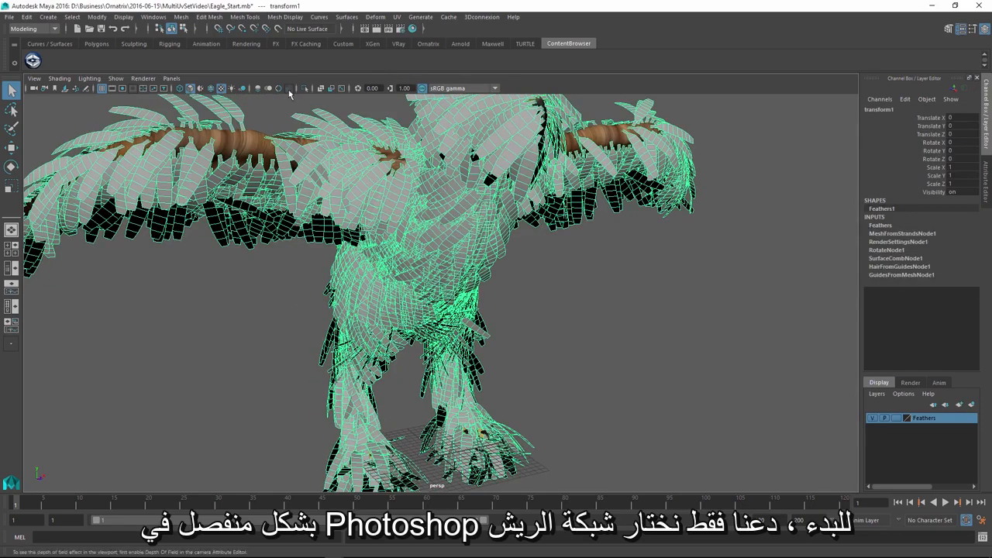
click(429, 44)
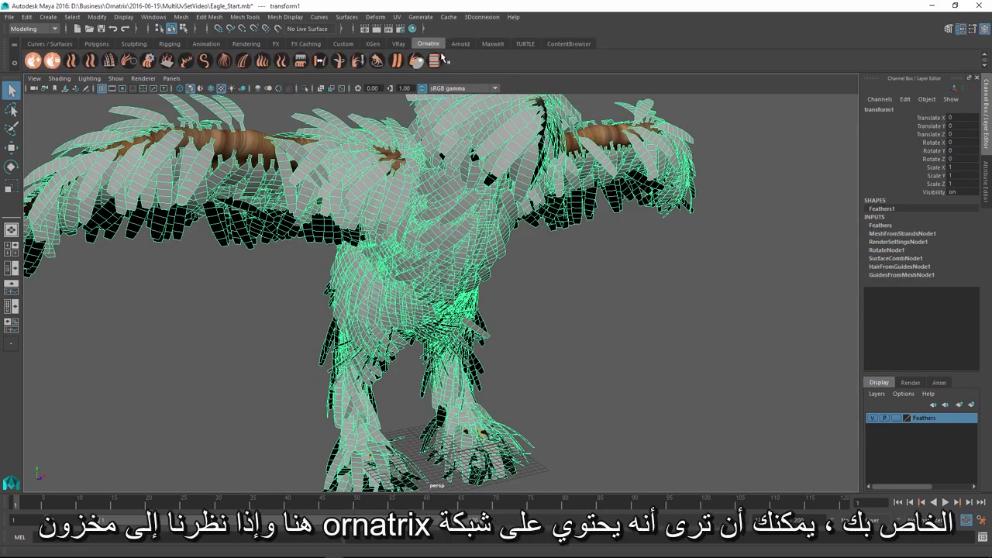
click(434, 61)
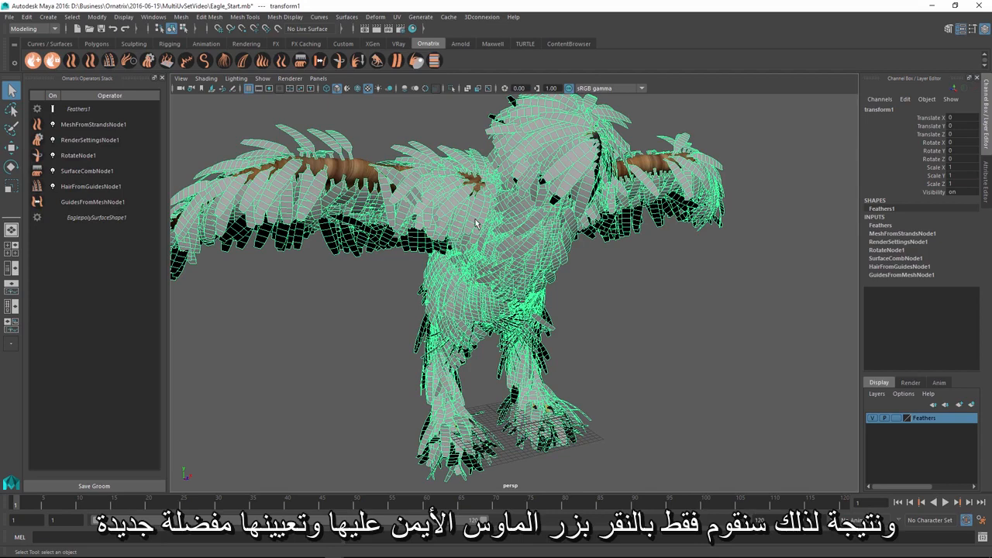
Step: Assign a new Lambert material to the feather mesh and display the material's attributes
right_drag(476, 222, 553, 469)
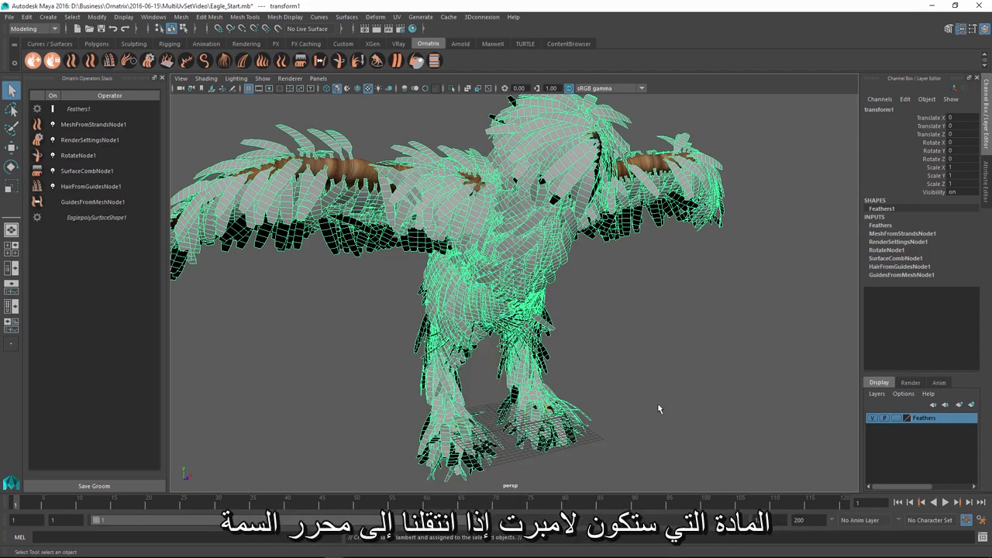
click(986, 177)
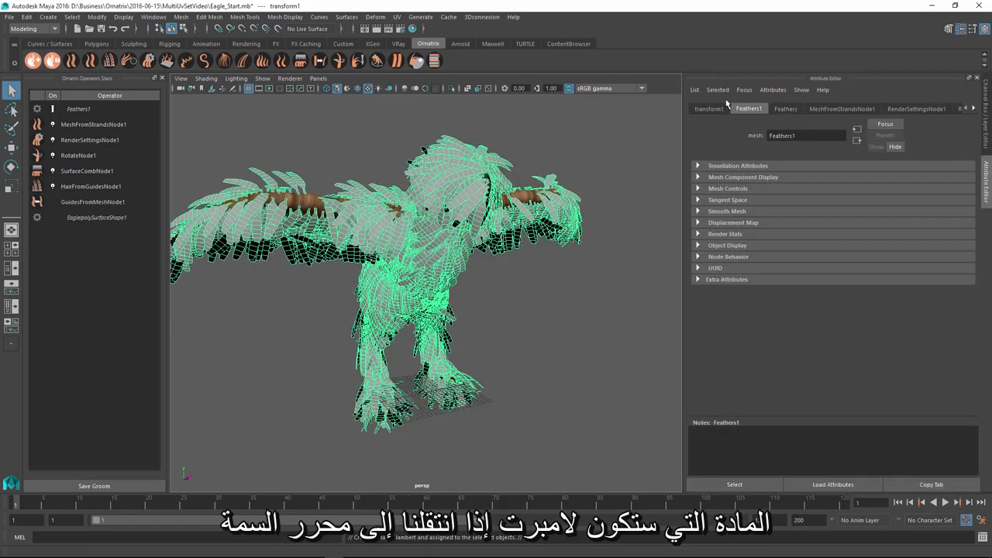
click(974, 109)
click(974, 109)
click(942, 109)
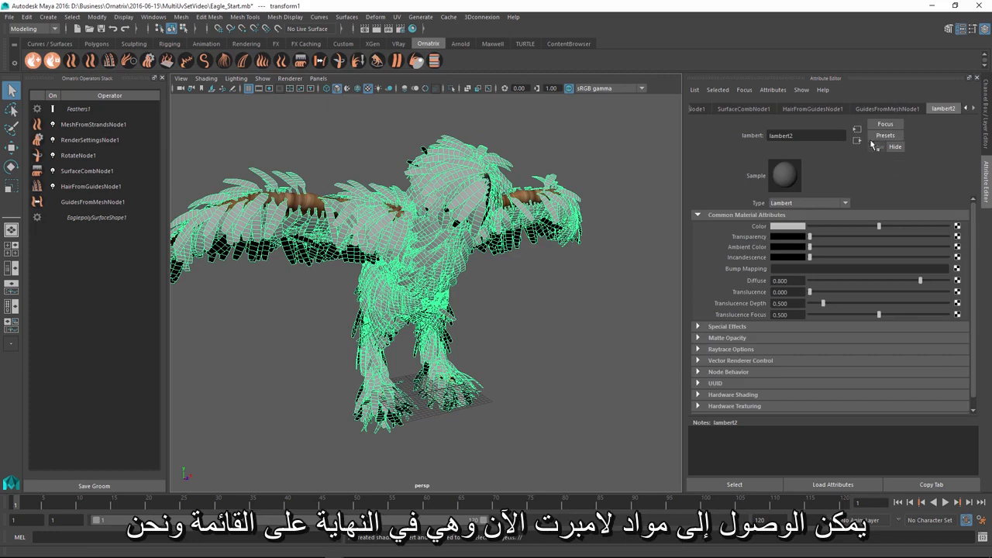
Step: Rename the feather mesh's Lambert material as FeathersMaterial
double_click(831, 135)
text(F)
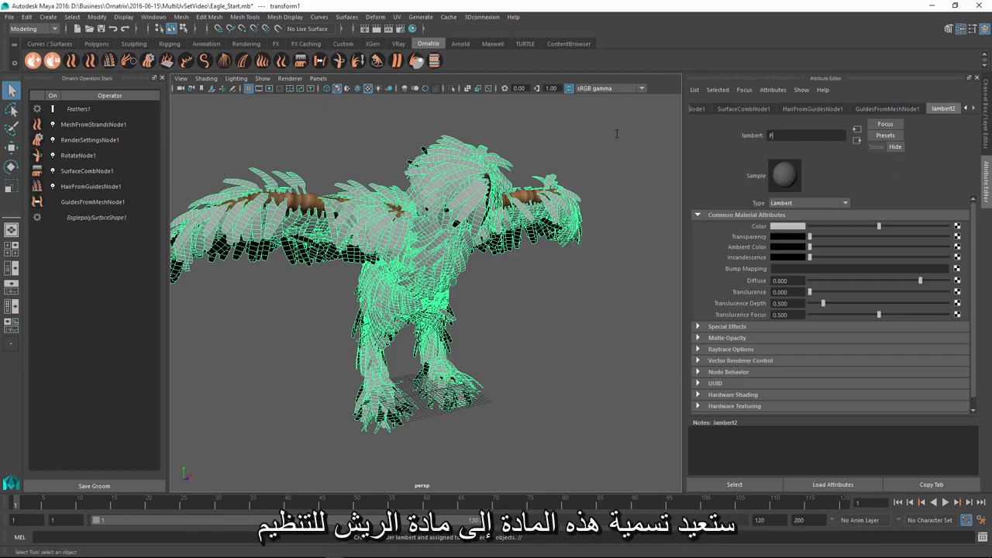
text(eathersMaterial)
key(Return)
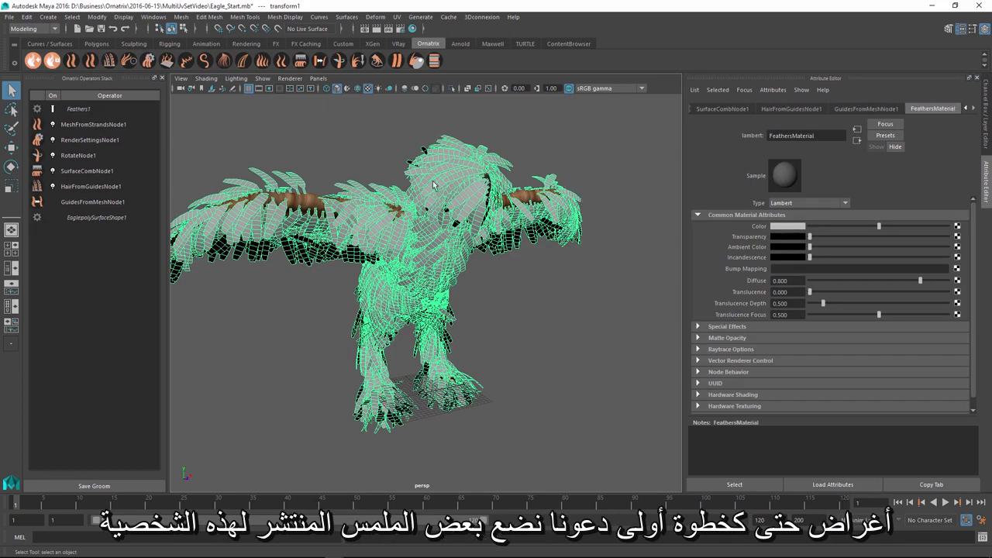
Step: Connect a Layered Texture to the color of FeathersMaterial
click(957, 227)
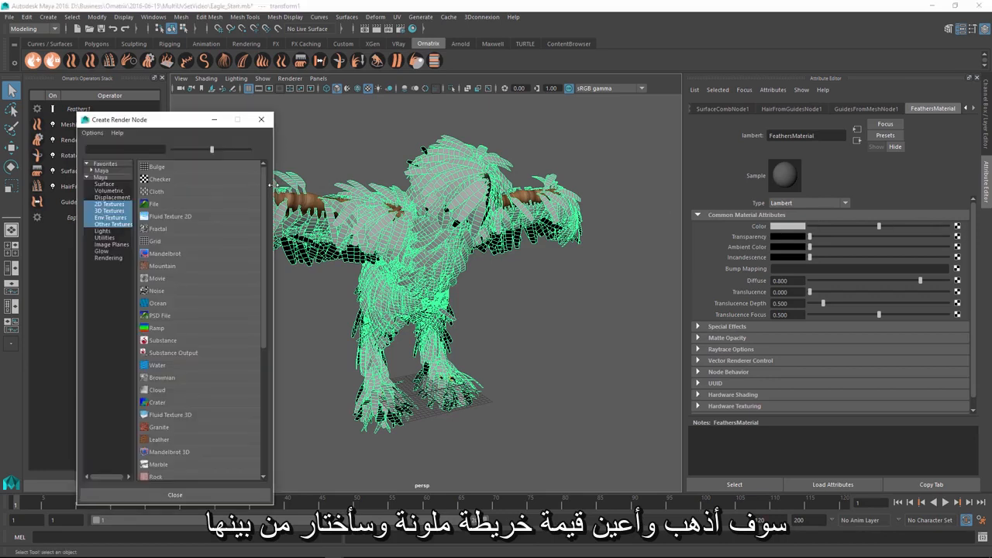
drag(267, 184, 271, 312)
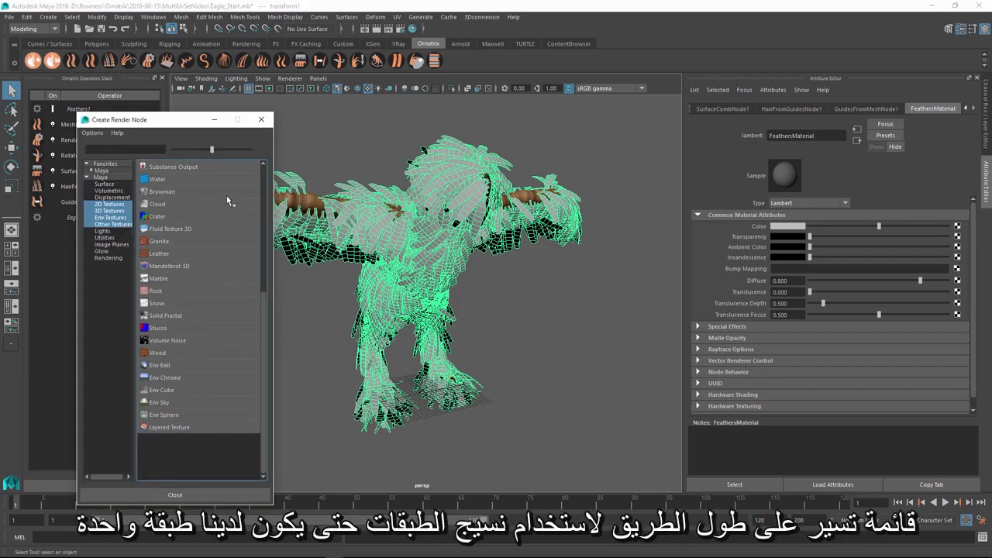
click(169, 427)
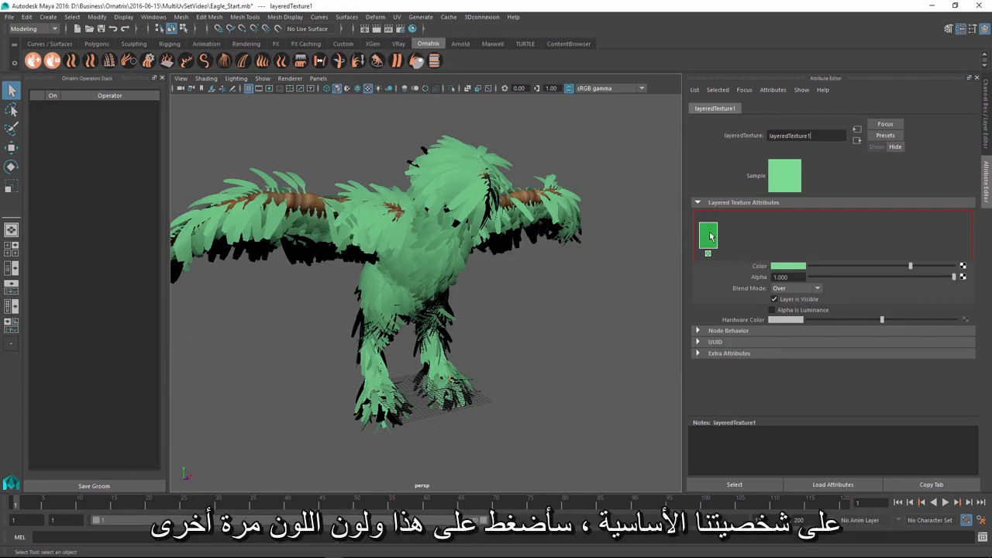
Step: Map the layered texture's first layer color with a File texture and load egel.jpg from the MultiUvSetVideo folder
click(965, 264)
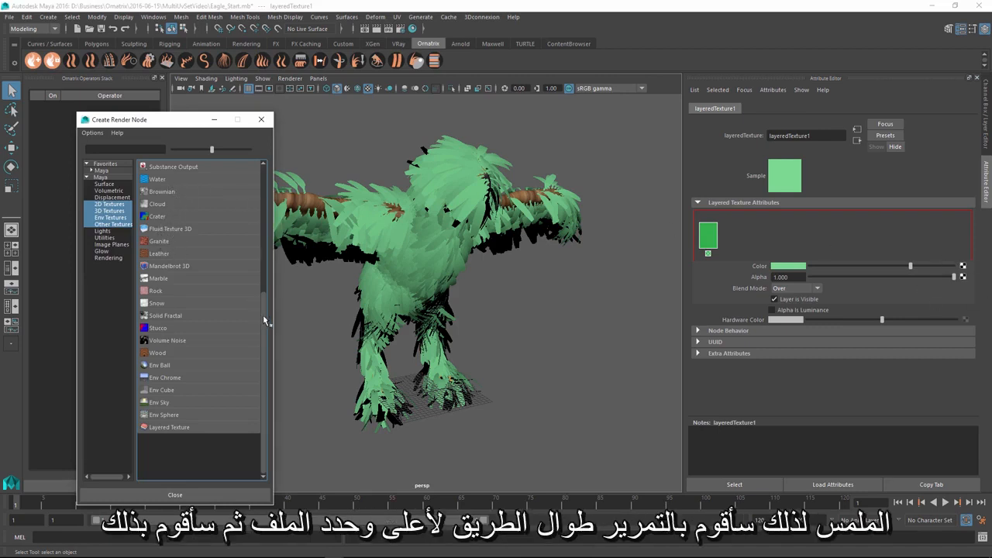
drag(262, 314, 275, 179)
click(187, 204)
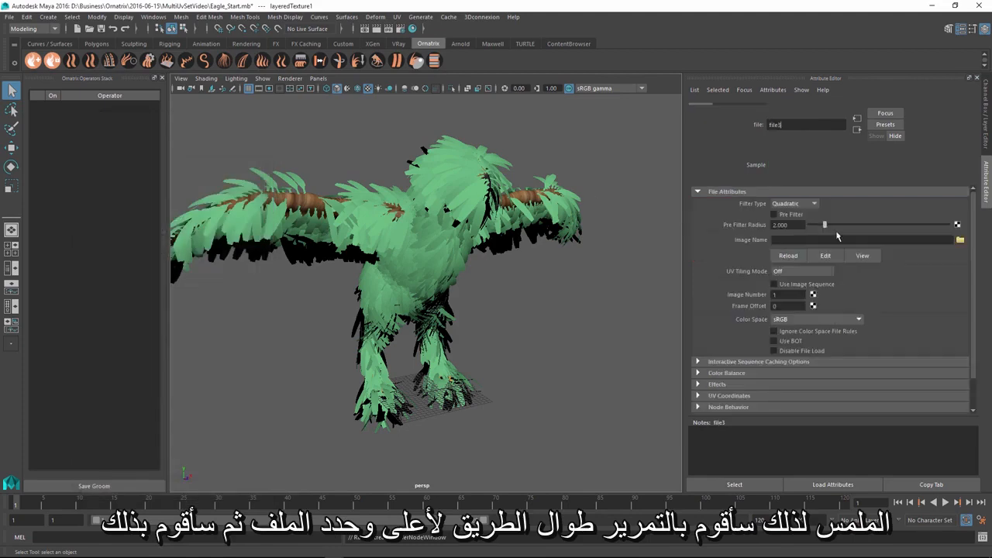
click(961, 251)
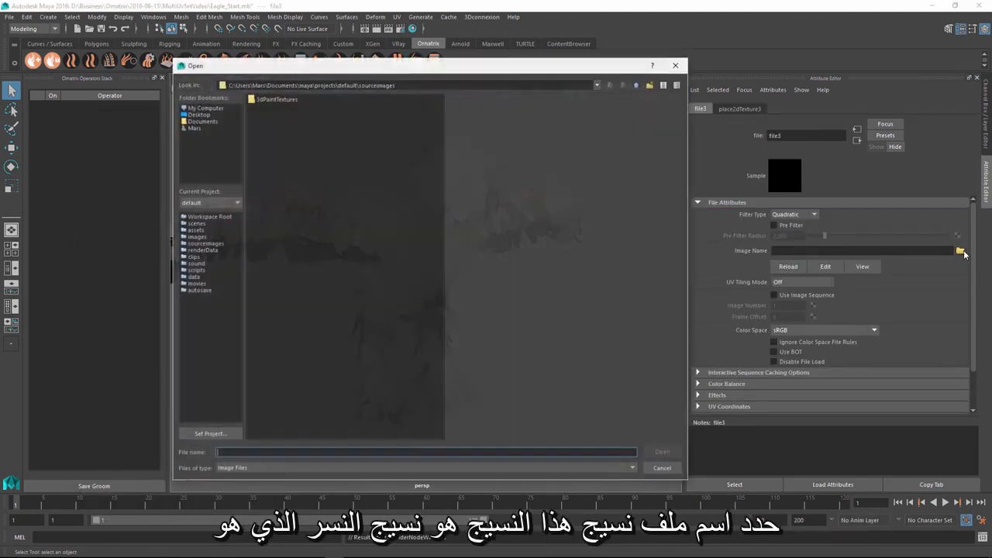
click(597, 84)
click(600, 105)
click(267, 123)
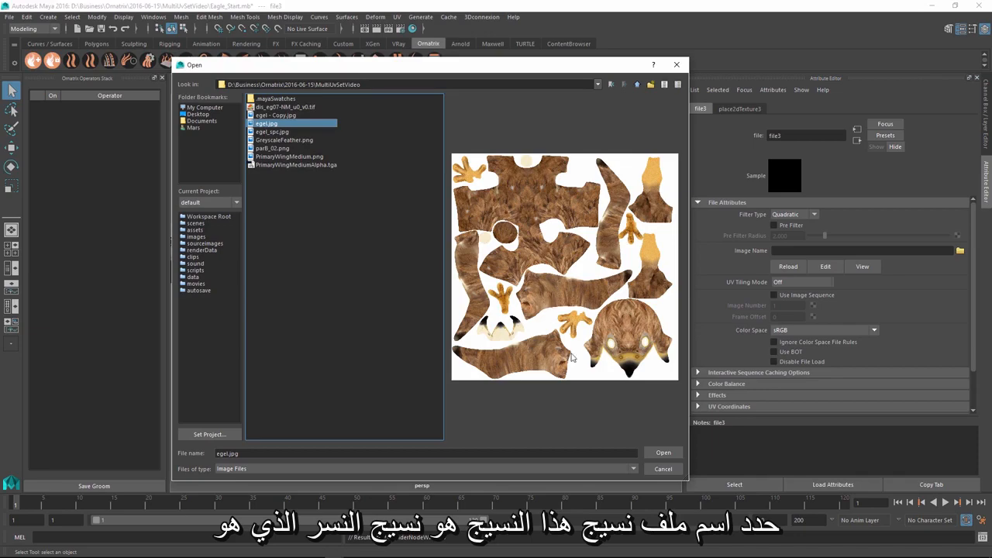
click(663, 452)
Step: Examine how the eagle texture colors the individual feathers on the front, back and wings
alt+drag(525, 298, 484, 385)
scroll(487, 393, up, 3)
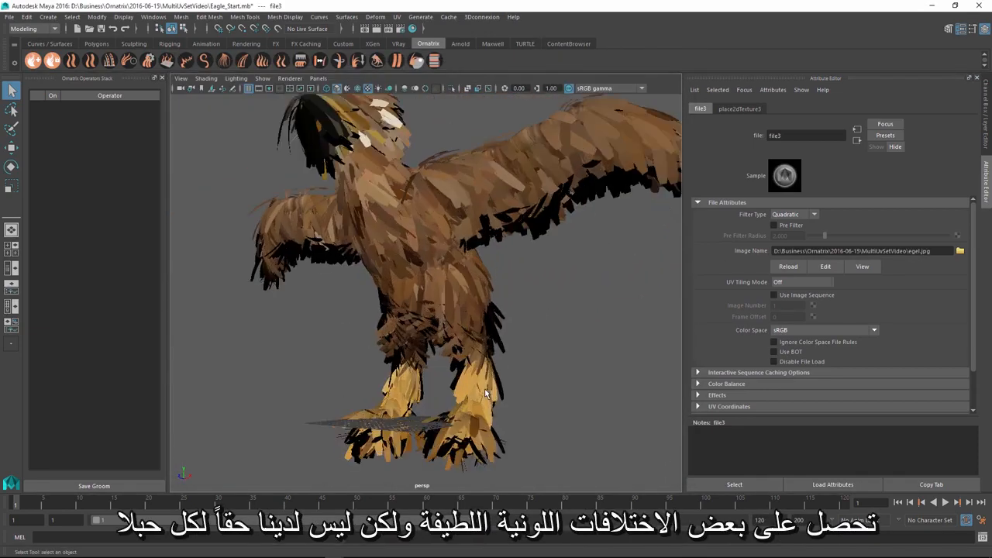
alt+drag(500, 281, 338, 242)
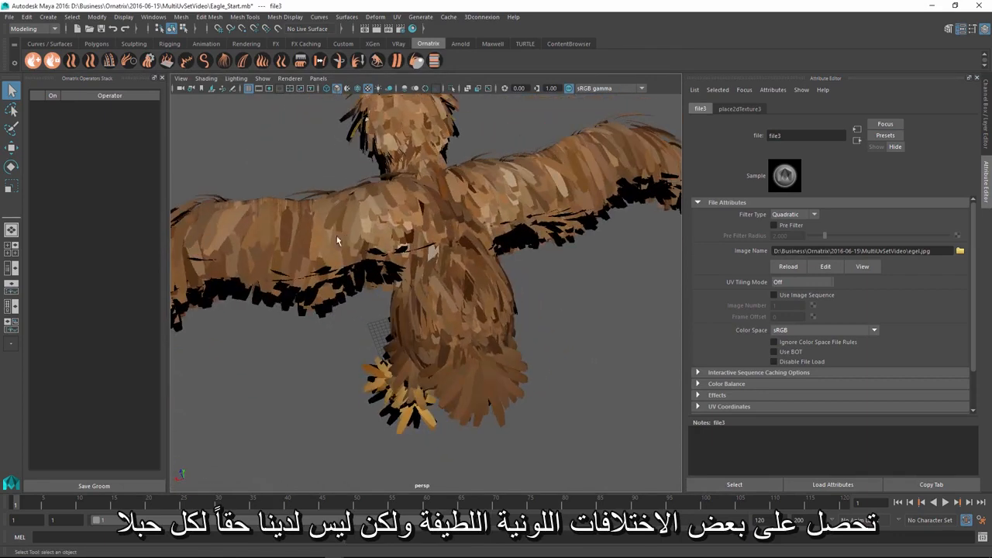
alt+drag(284, 217, 255, 184)
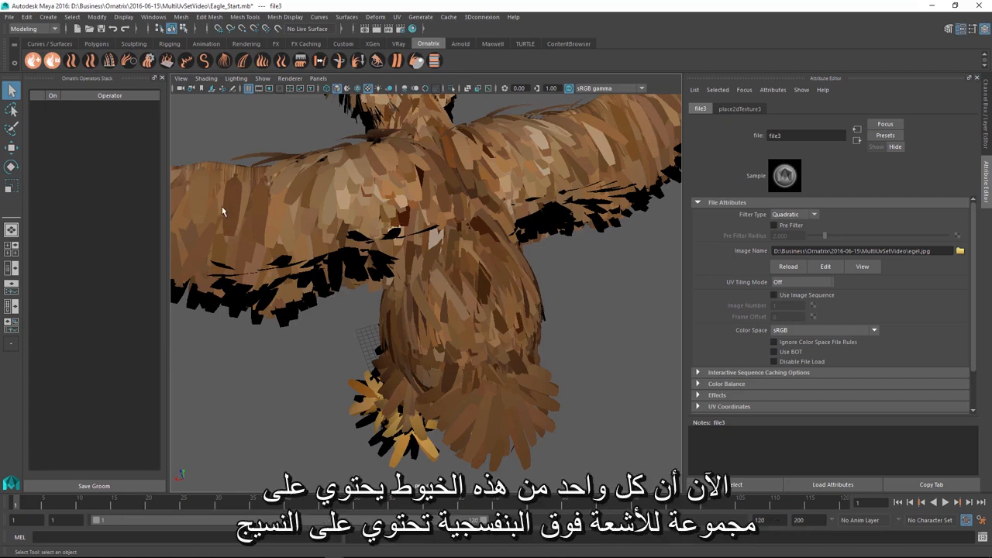
alt+drag(236, 203, 288, 211)
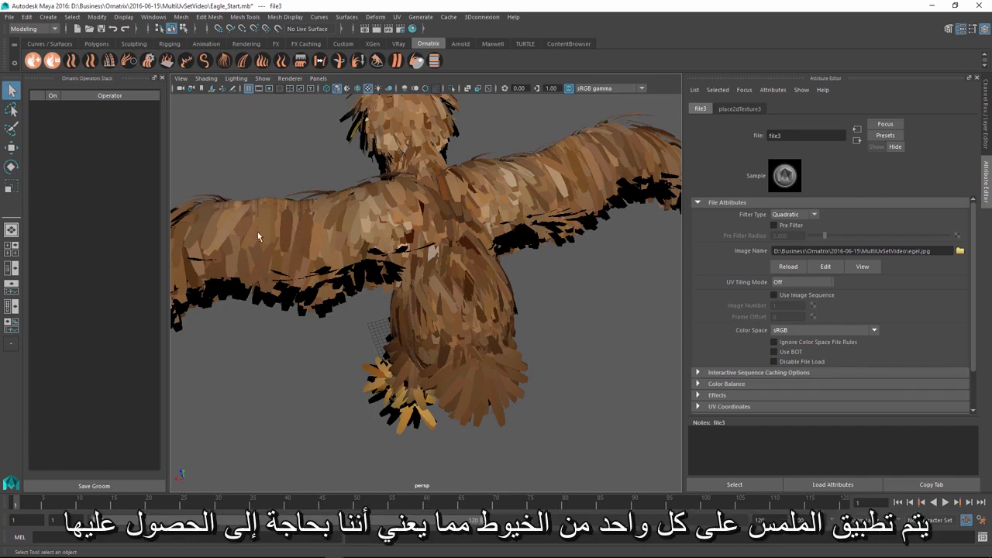
scroll(258, 231, up, 4)
alt+middle_drag(275, 225, 339, 222)
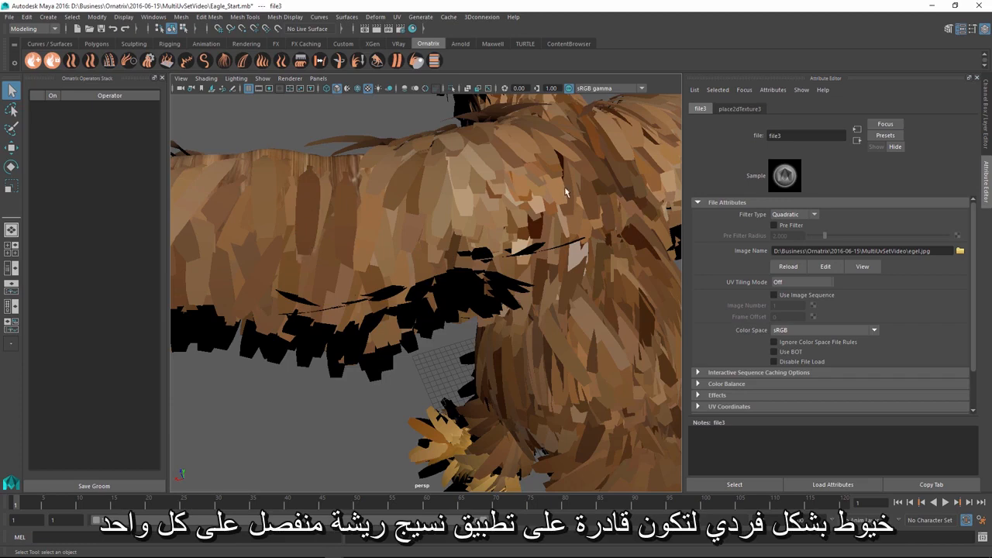
Step: In the feather mesh's MeshFromStrandsNode1, set Map Channel Count to 2 and enable Per-Strand Coordinates for map channel 1
click(387, 201)
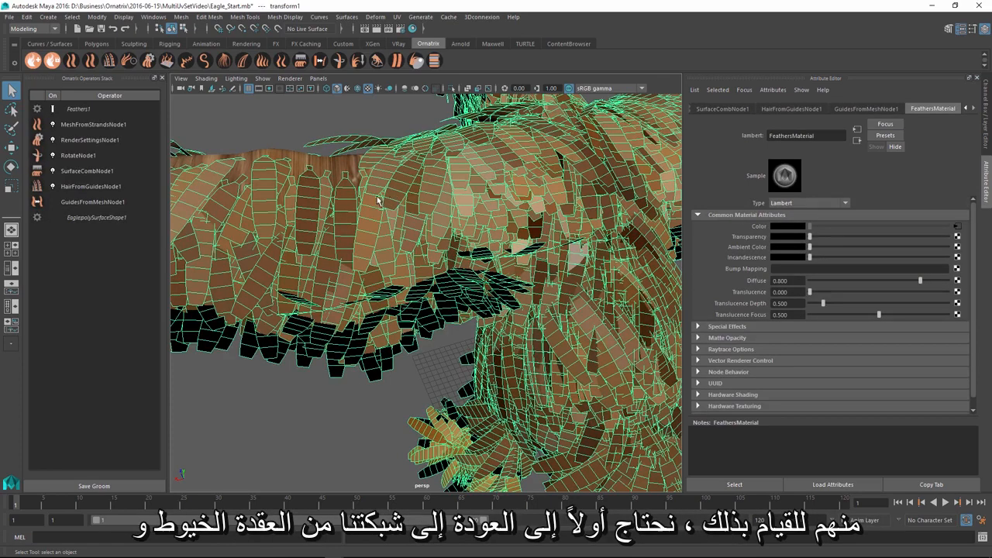
click(94, 125)
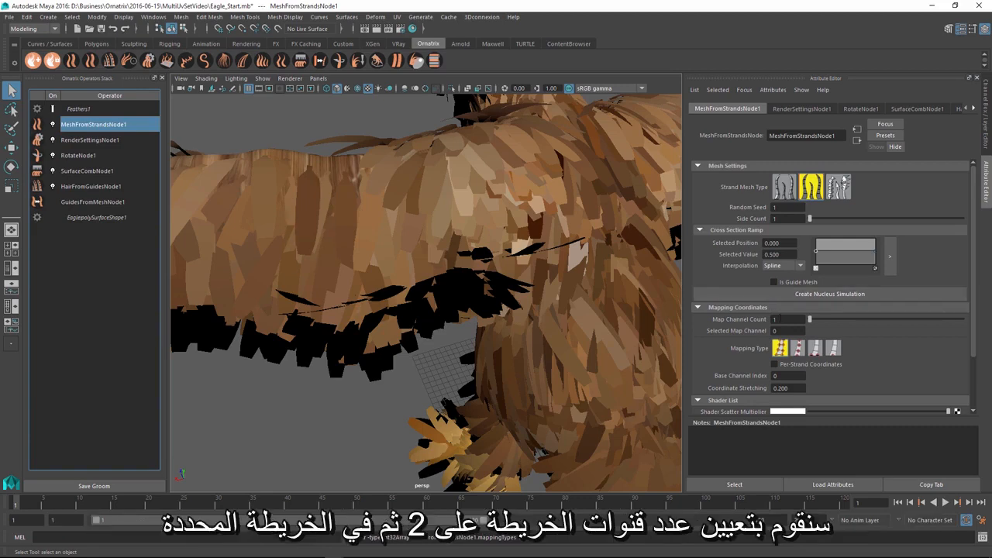
double_click(778, 320)
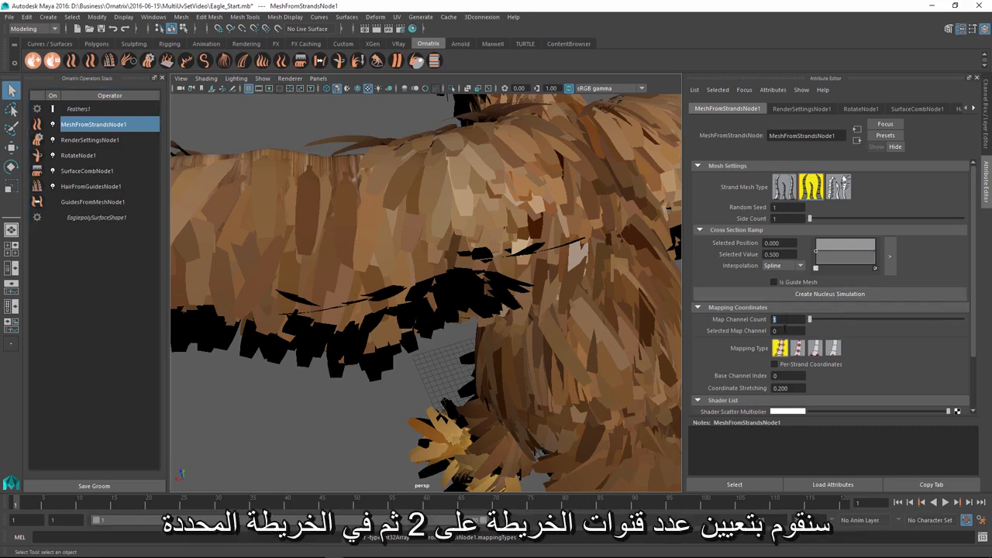
text(2)
click(785, 330)
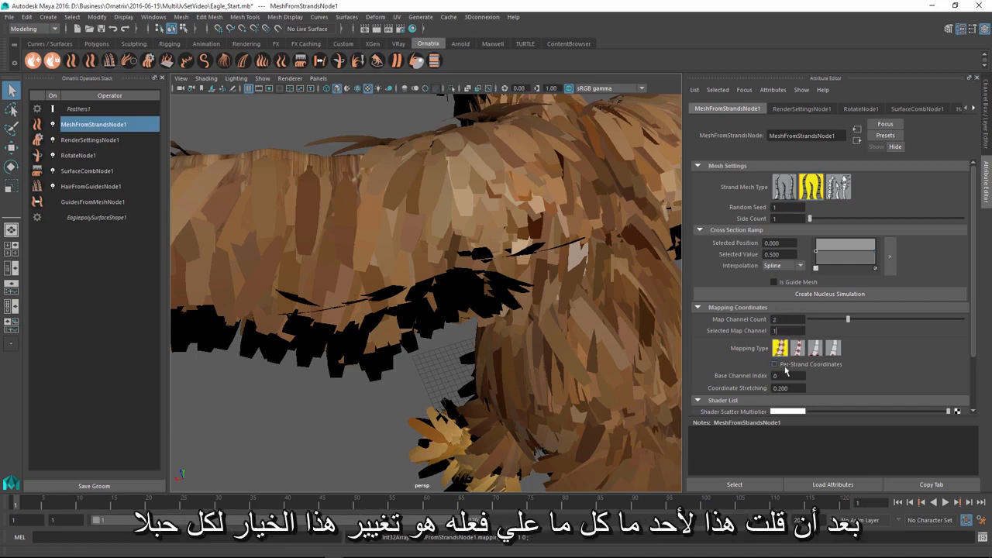
click(784, 367)
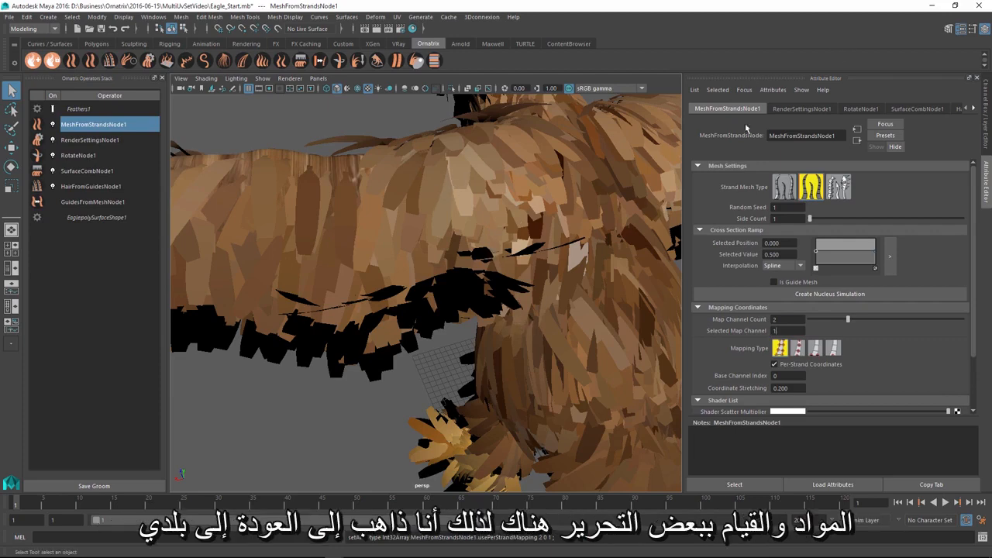
Step: Add a second layer to the layered texture on FeathersMaterial's color and select it for editing
click(463, 217)
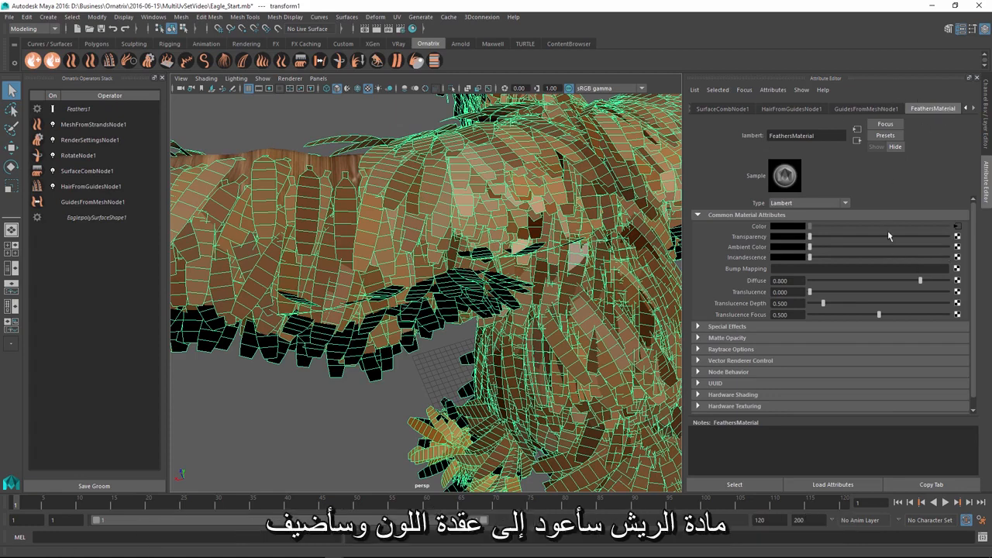
click(957, 229)
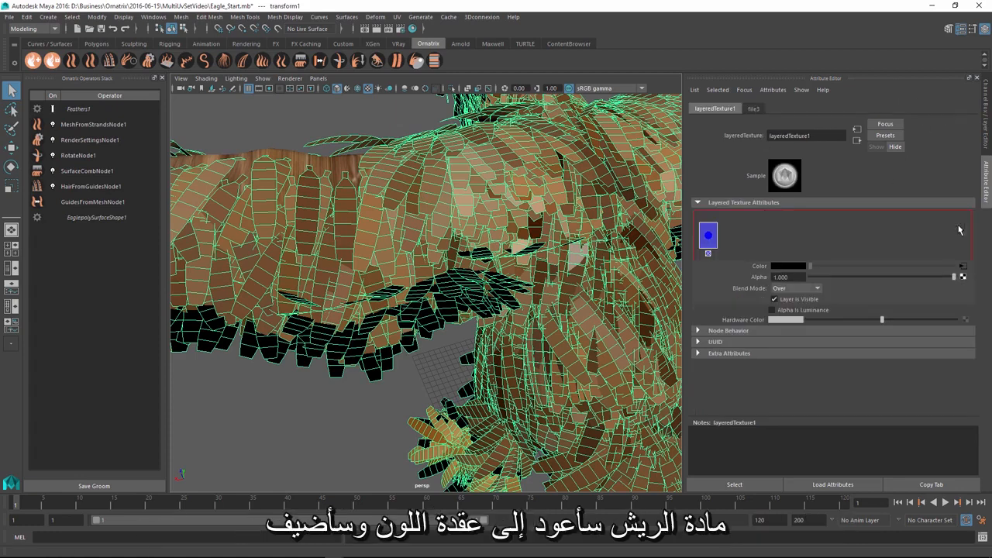
click(731, 241)
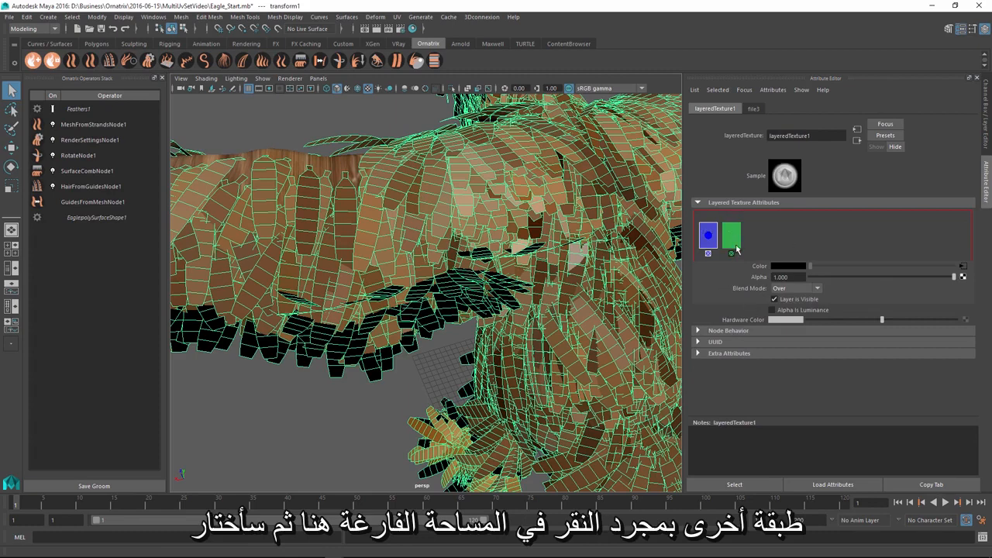
click(733, 240)
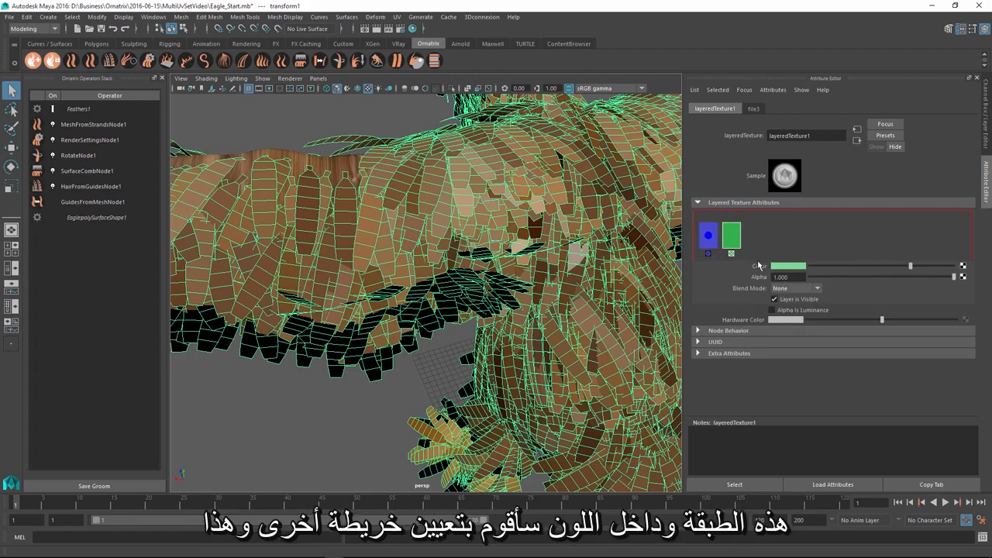
Step: Map the second layer's color with a File texture loading PrimaryWingMedium.png, and rename that file node FeathreTexture
click(963, 266)
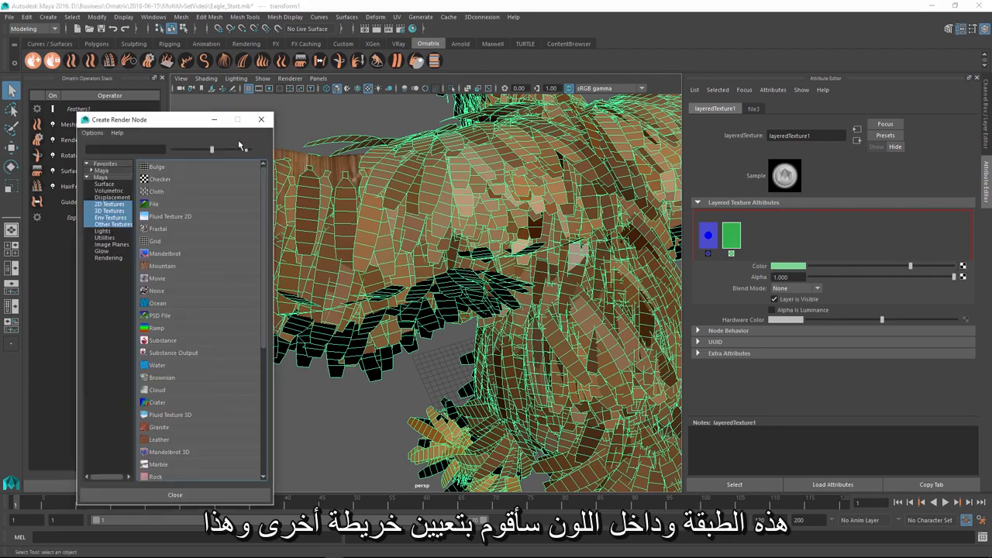
click(192, 204)
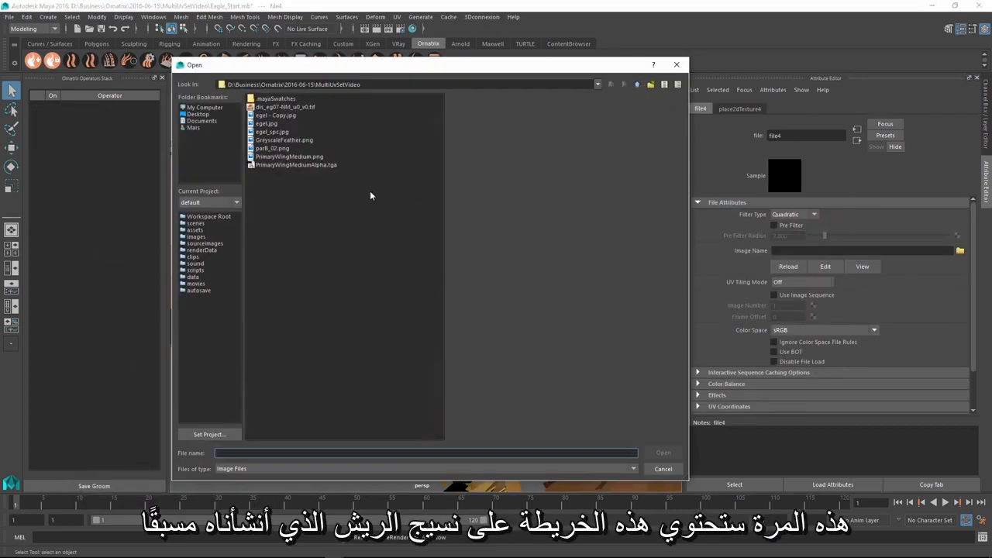
click(279, 156)
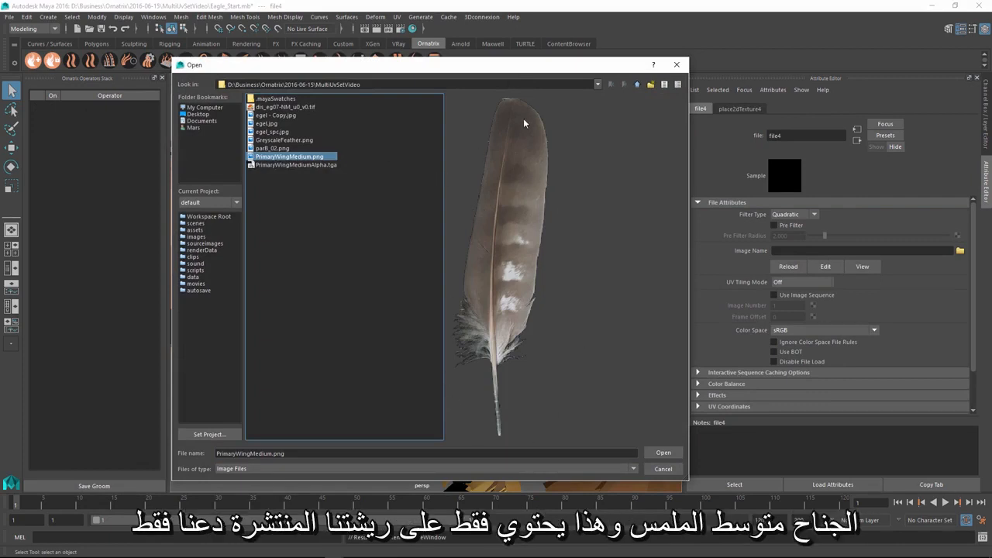
double_click(298, 157)
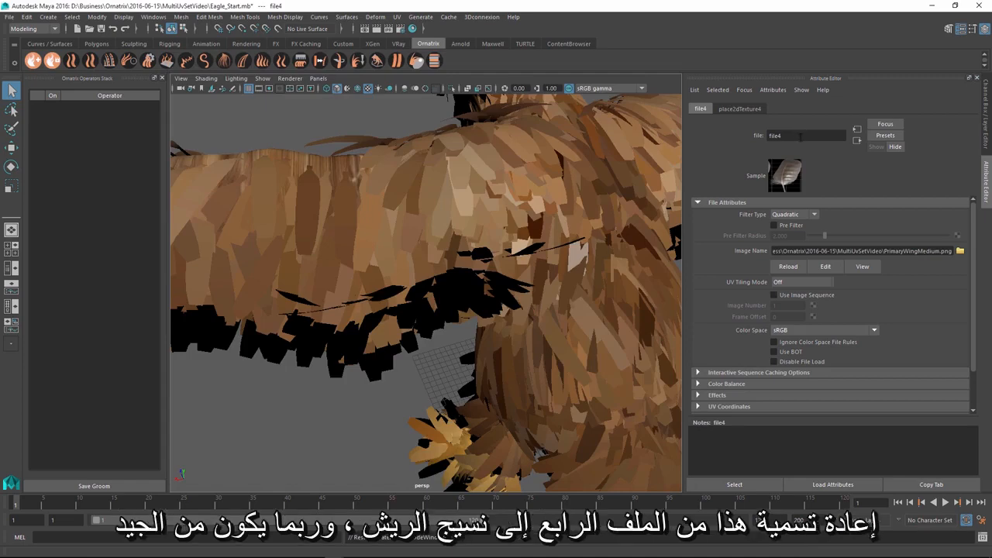
drag(798, 131, 699, 134)
text(FeathreTexture)
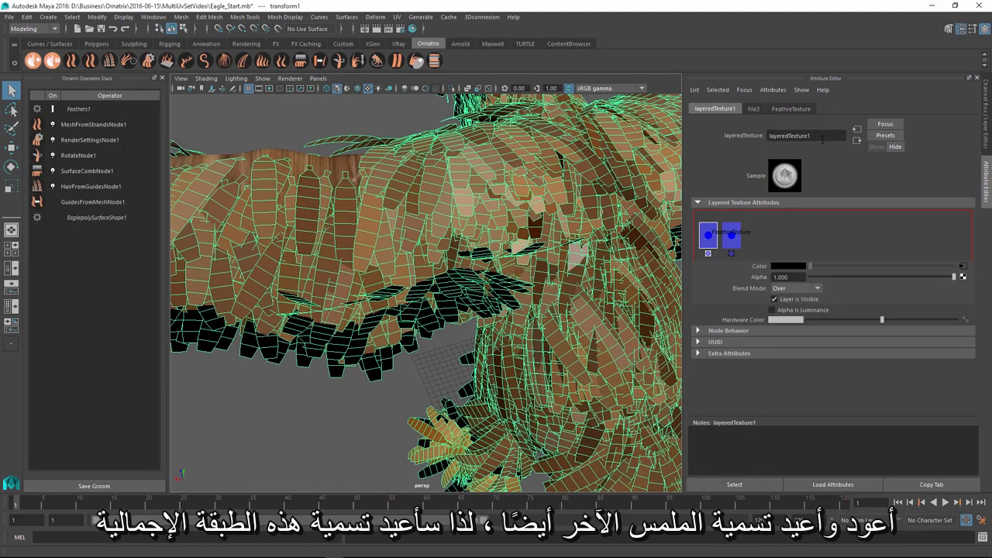
Step: Try to rename the layeredTexture1 node LayeredFeathreTexture
drag(824, 137, 652, 129)
text(Layered)
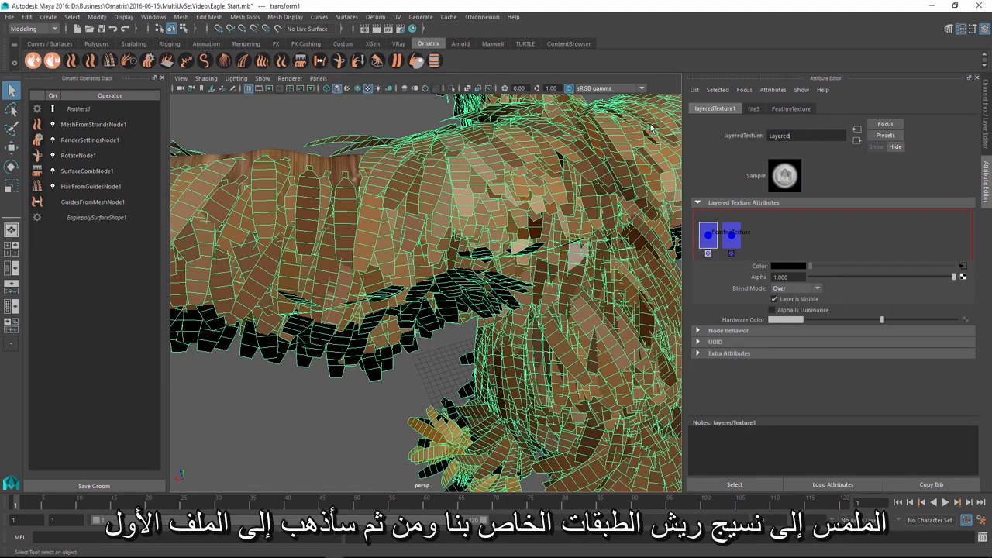
text(FeathreTexture)
Step: Rename the first layer's file texture node, which holds egel.jpg, to SurfaceVariationTexture
click(965, 266)
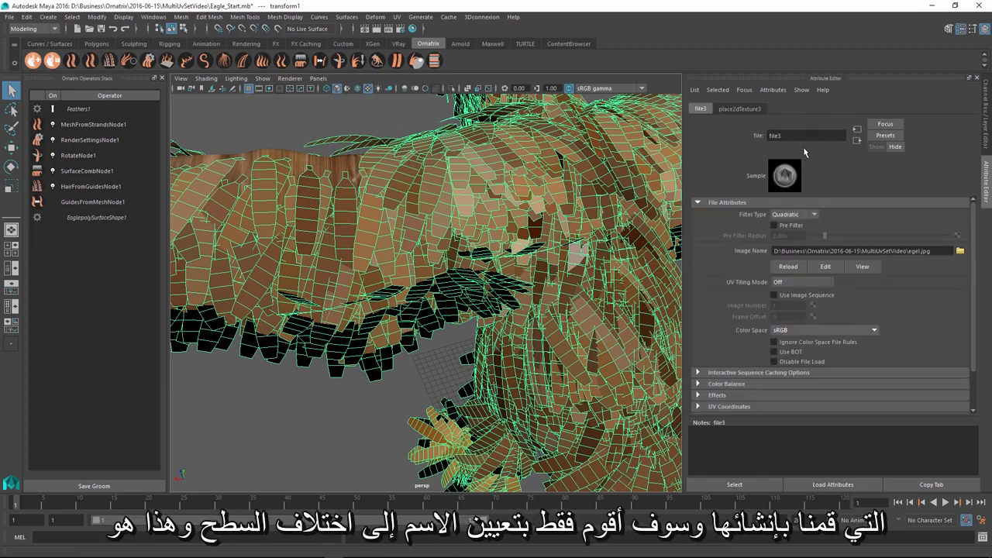
drag(806, 137, 635, 118)
text(SurfaceVariationtexture)
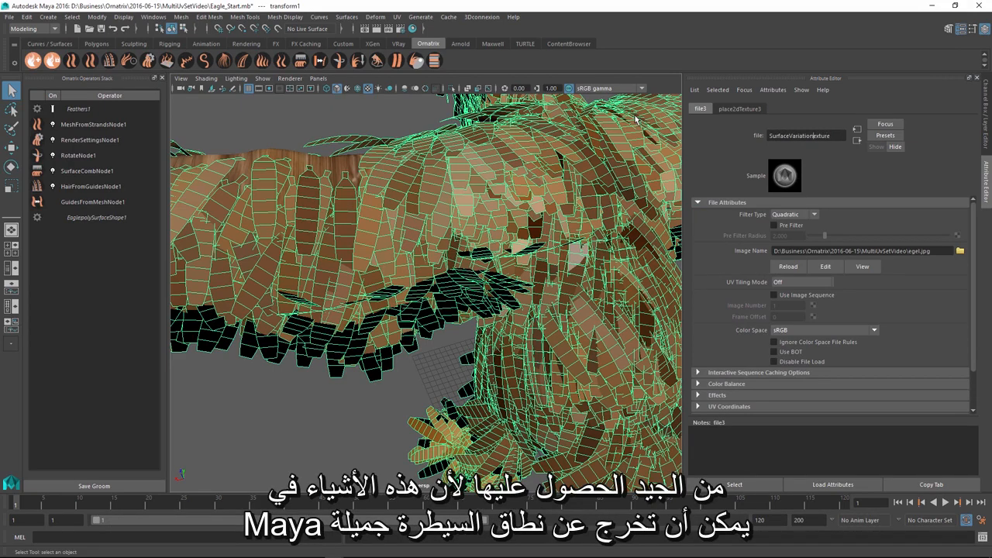
key(Delete)
text(T)
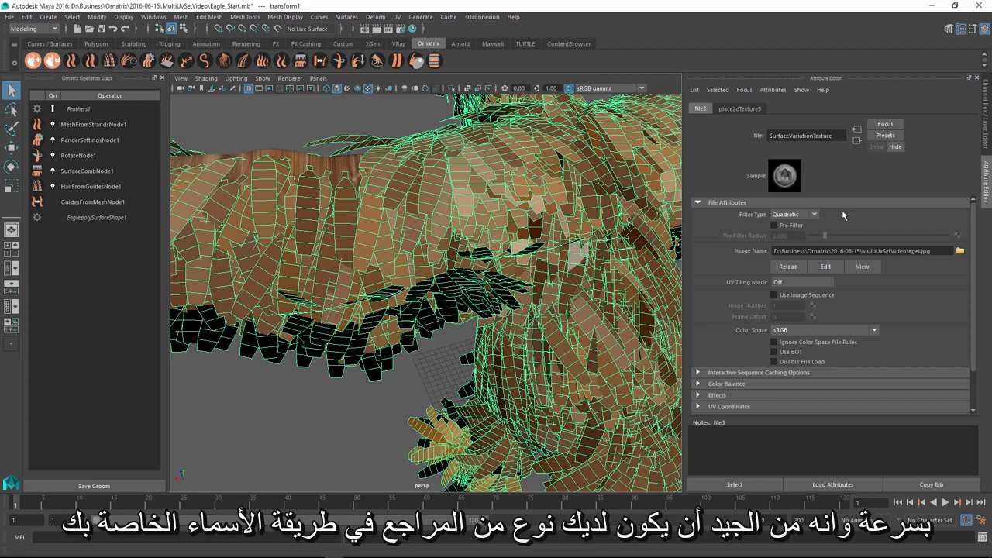
double_click(834, 137)
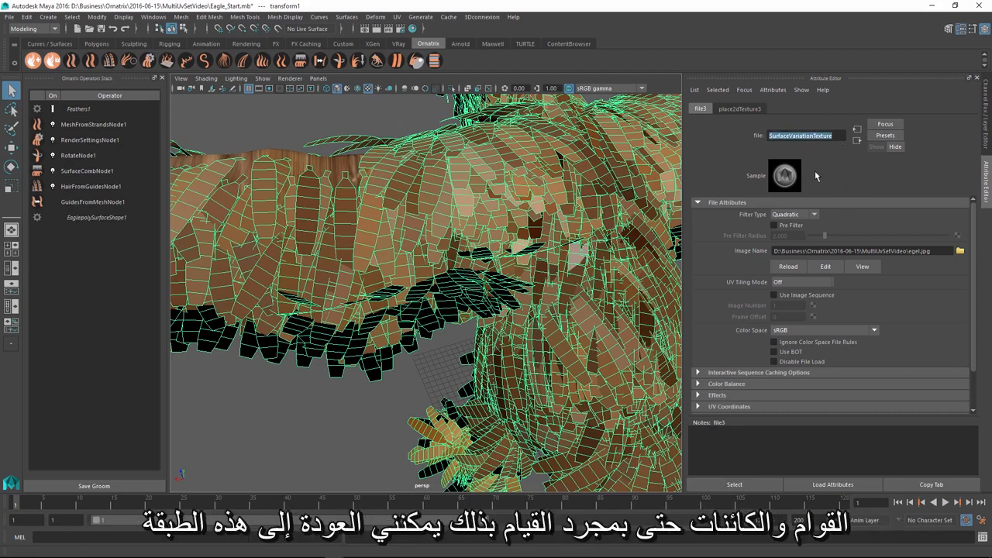
Step: Return to FeathersMaterial's layered texture and lower the first layer's alpha to 0.482
click(520, 175)
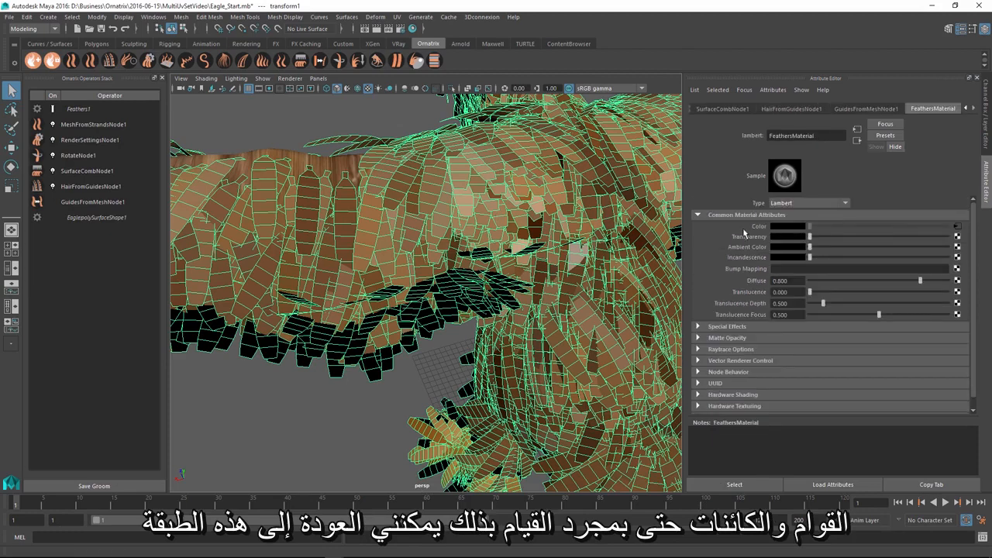
click(957, 226)
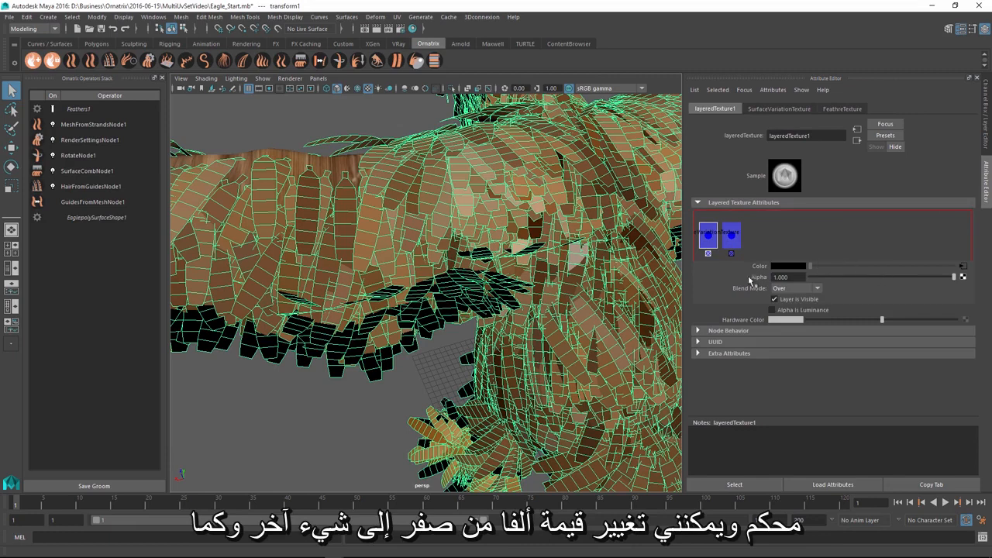
drag(920, 280, 878, 287)
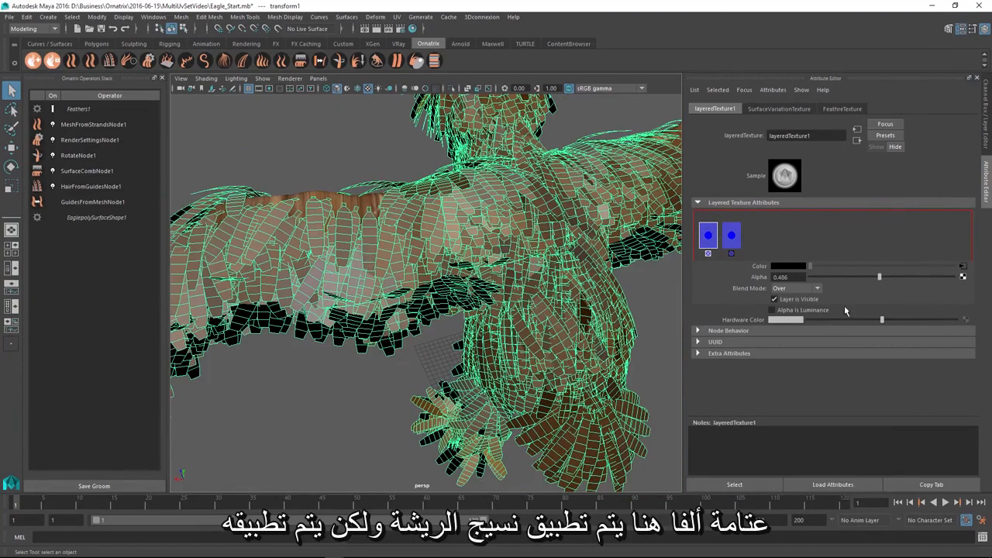
mouse_move(878, 277)
mouse_down()
mouse_move(907, 280)
mouse_move(831, 292)
mouse_move(879, 281)
mouse_up()
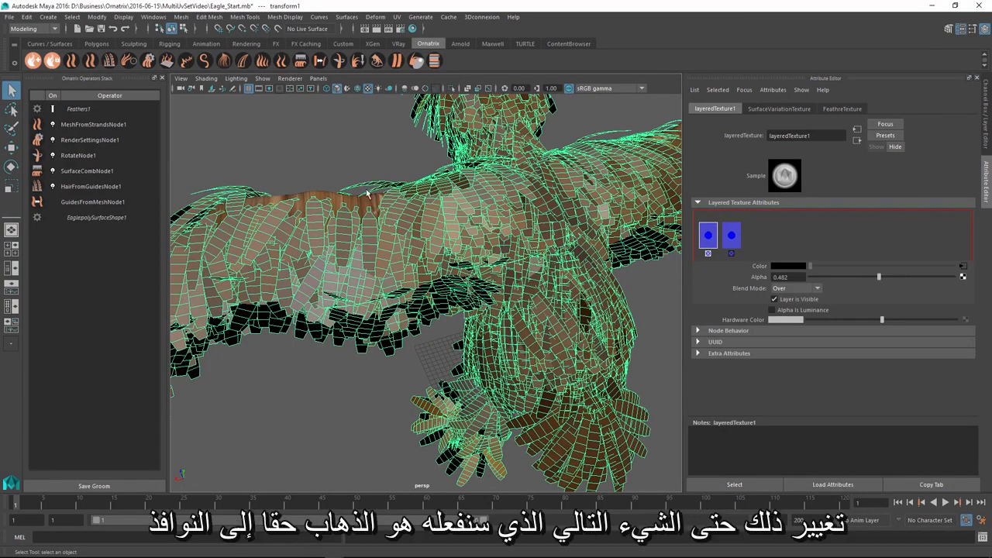
Step: Open the Relationship Editor for UV-centric UV linking, move it over the workspace and enlarge it to show the full texture names
click(153, 17)
mouse_move(232, 63)
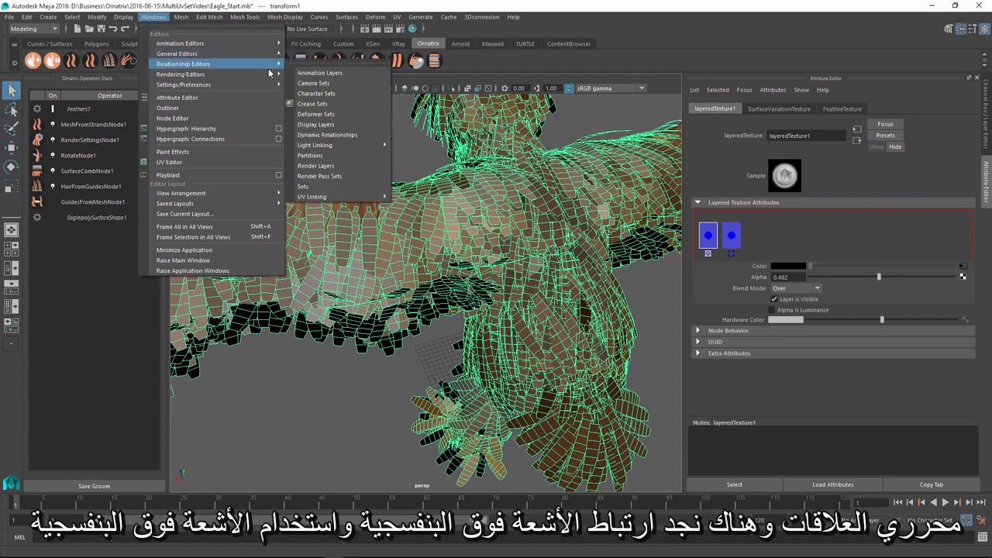
mouse_move(331, 197)
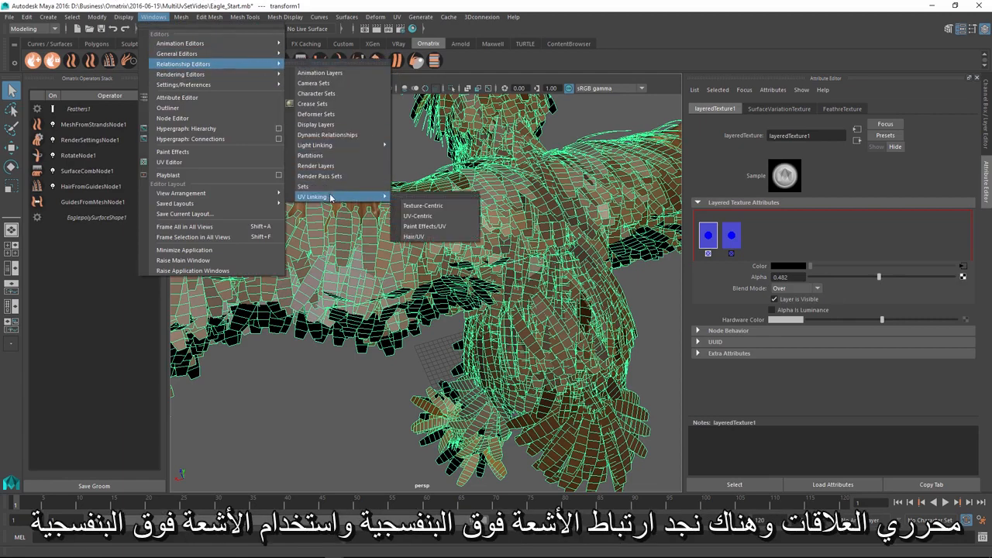
click(408, 218)
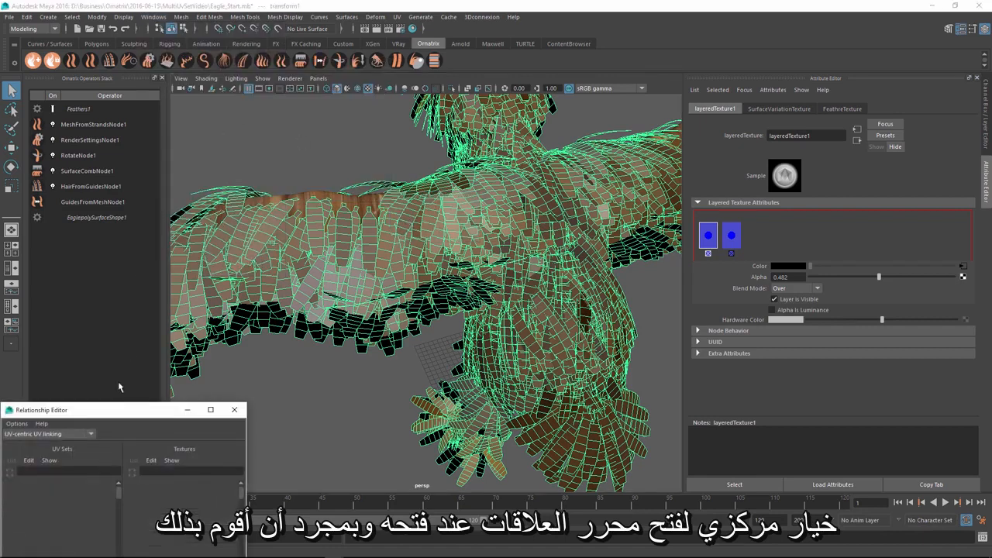
drag(101, 409, 150, 138)
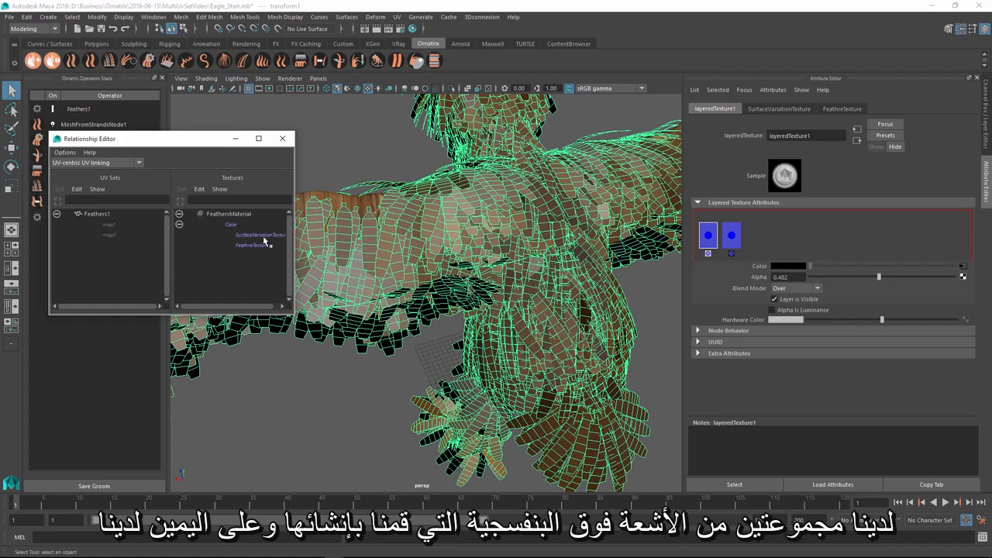
drag(294, 314, 329, 320)
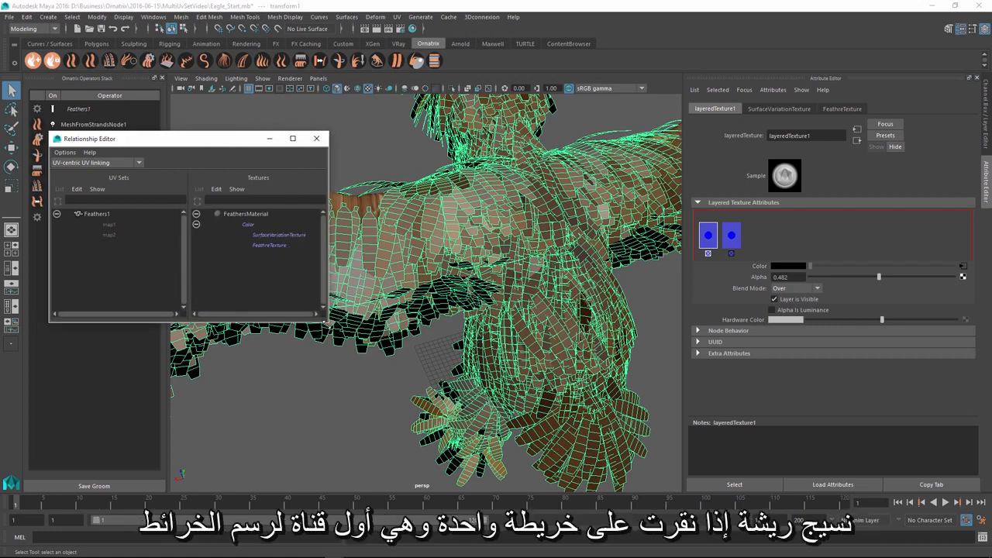
Step: Link the Feathers1 UV set map2 to FeathreTexture in the UV linking editor
click(108, 224)
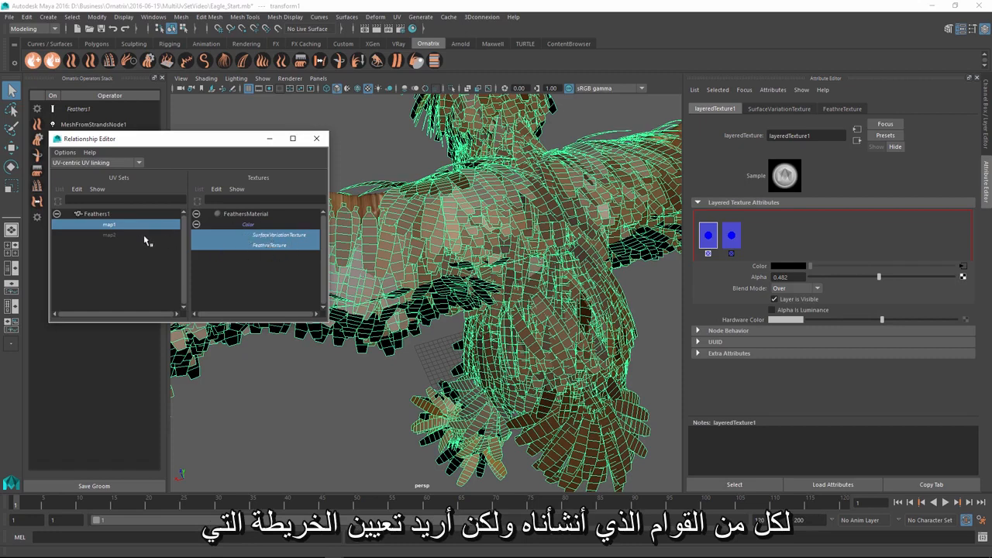
click(116, 235)
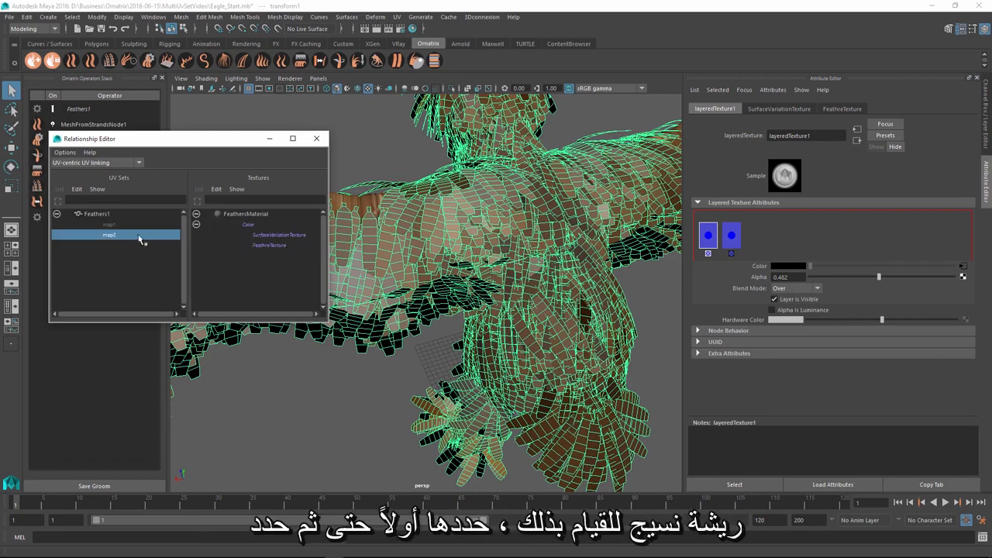
click(271, 245)
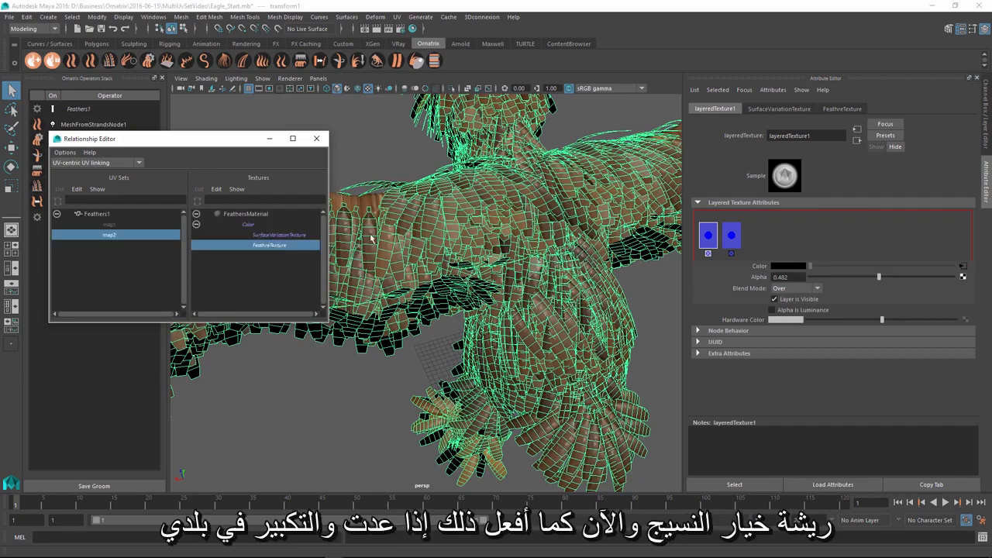
Step: Inspect the wing feathers up close and adjust the first layer's alpha to 0.435
alt+drag(370, 236, 411, 241)
alt+drag(380, 247, 430, 221)
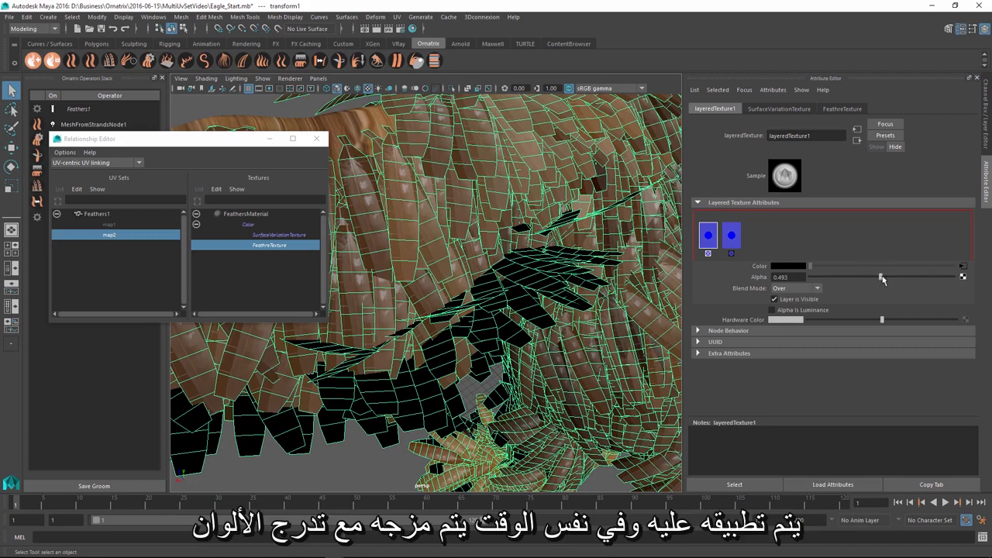
mouse_move(878, 276)
mouse_down()
mouse_move(950, 276)
mouse_move(819, 277)
mouse_move(893, 277)
mouse_move(855, 279)
mouse_move(872, 276)
mouse_up()
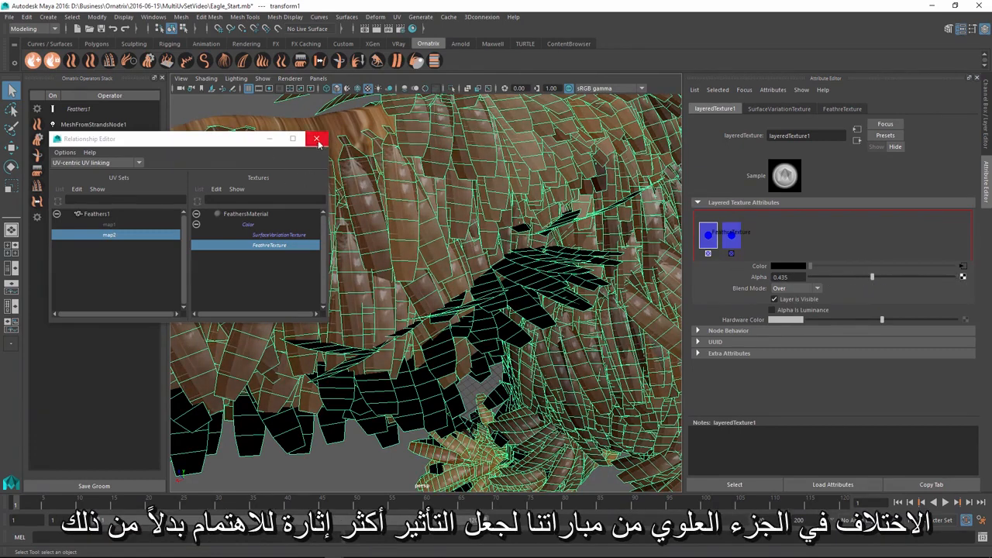
Step: Close the Relationship Editor and set the first layer's blend mode to Multiply with an alpha of 1.000
click(316, 139)
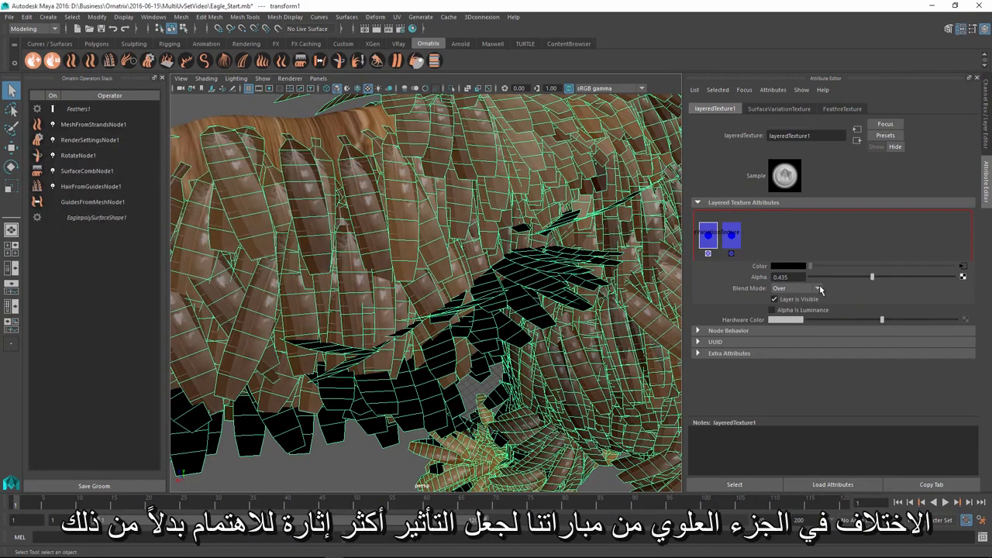
click(796, 289)
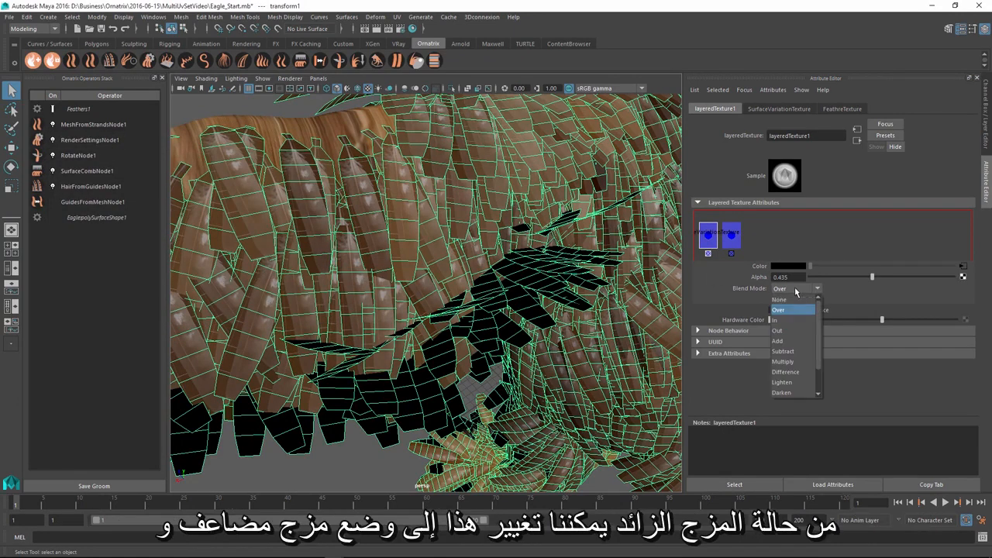
scroll(798, 310, down, 2)
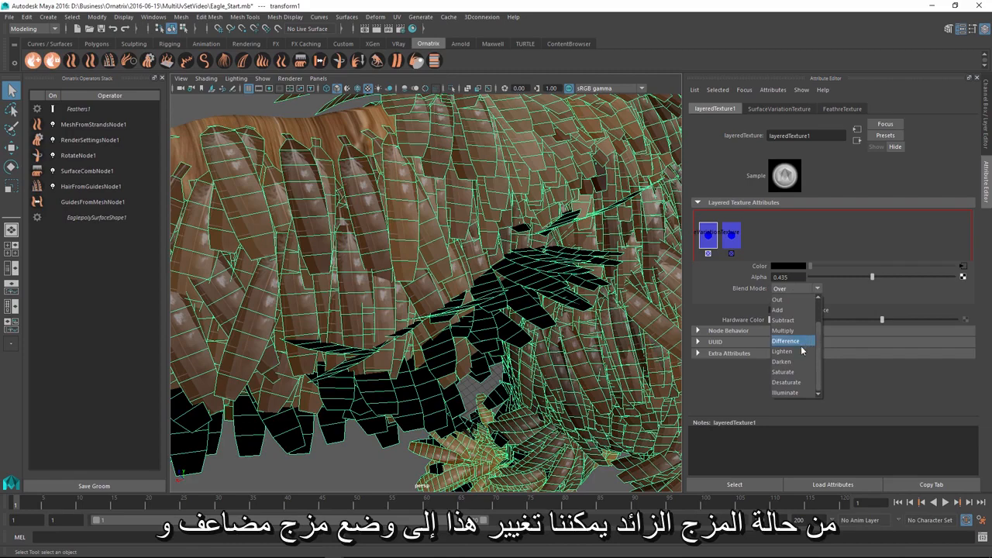
click(782, 330)
drag(872, 276, 975, 280)
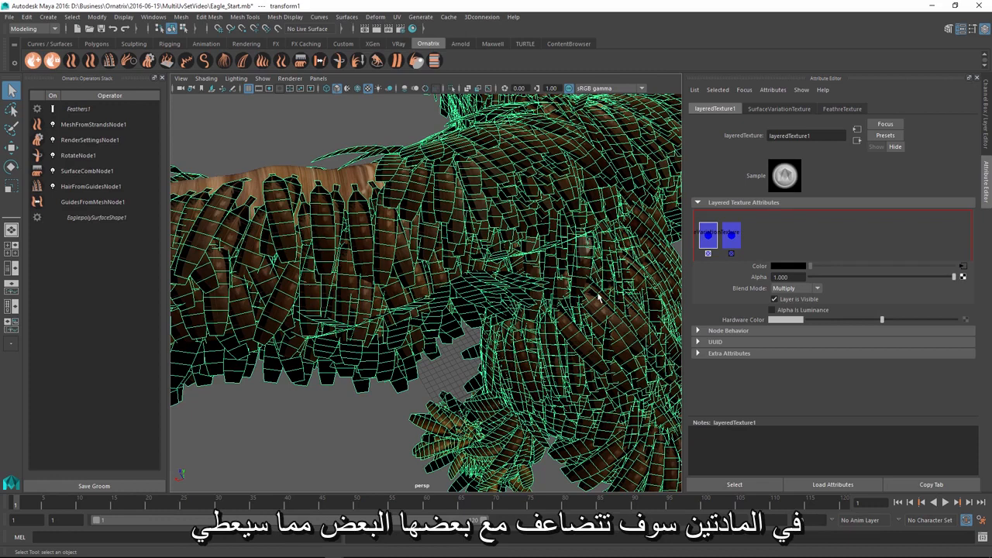
Step: Deselect the feathers and examine the multiplied textures and black areas on the wing feathers up close
click(378, 406)
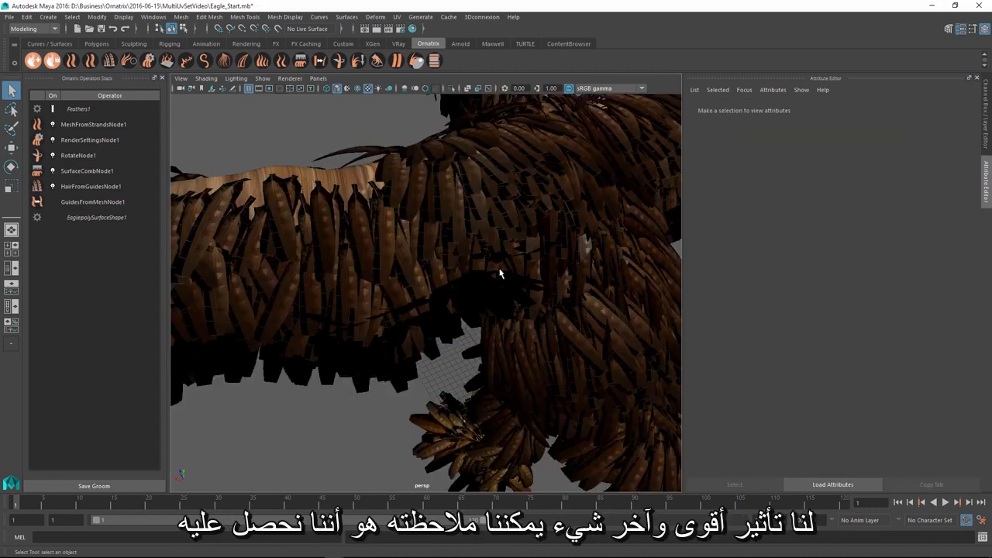
mouse_move(542, 271)
alt+mouse_down()
mouse_move(508, 271)
mouse_move(527, 272)
alt+mouse_up()
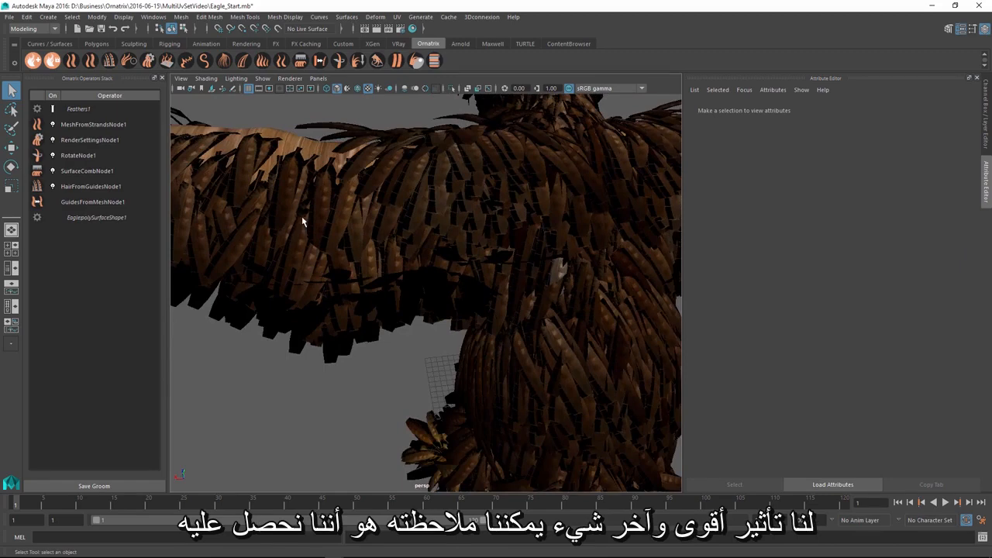
alt+right_drag(304, 226, 394, 250)
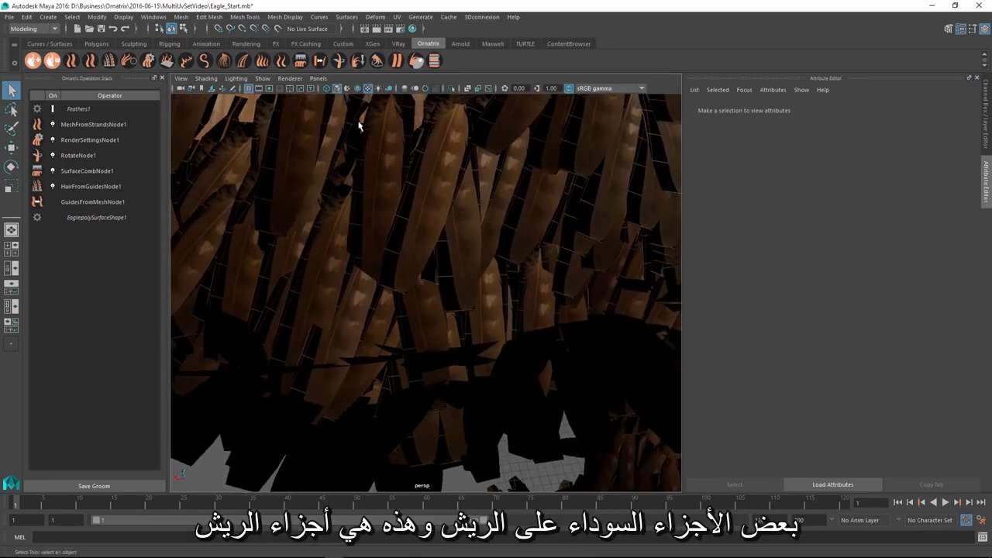
Step: Map the FeathersMaterial transparency of the selected feathers to a file texture using PrimaryWingMediumAlpha.tga
click(386, 209)
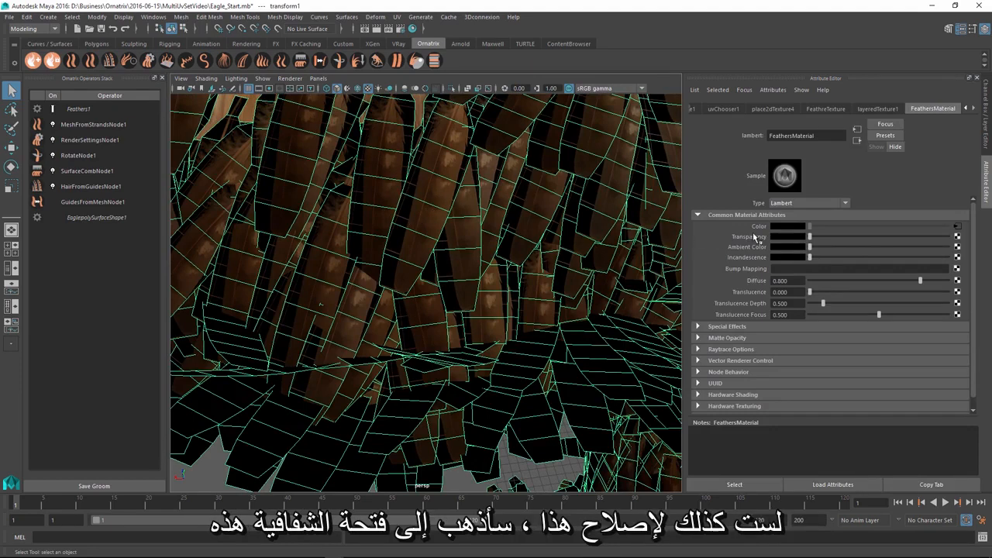
click(957, 237)
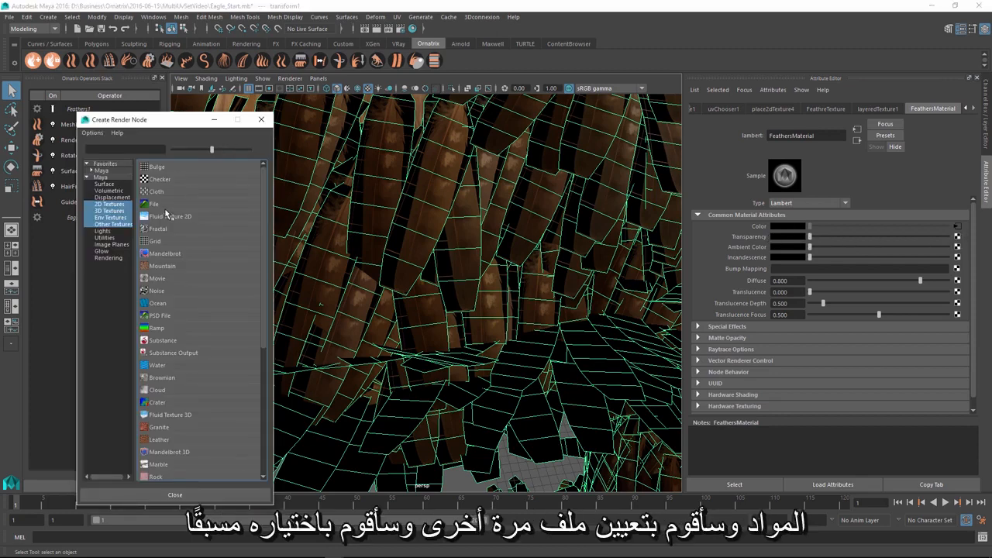
click(153, 204)
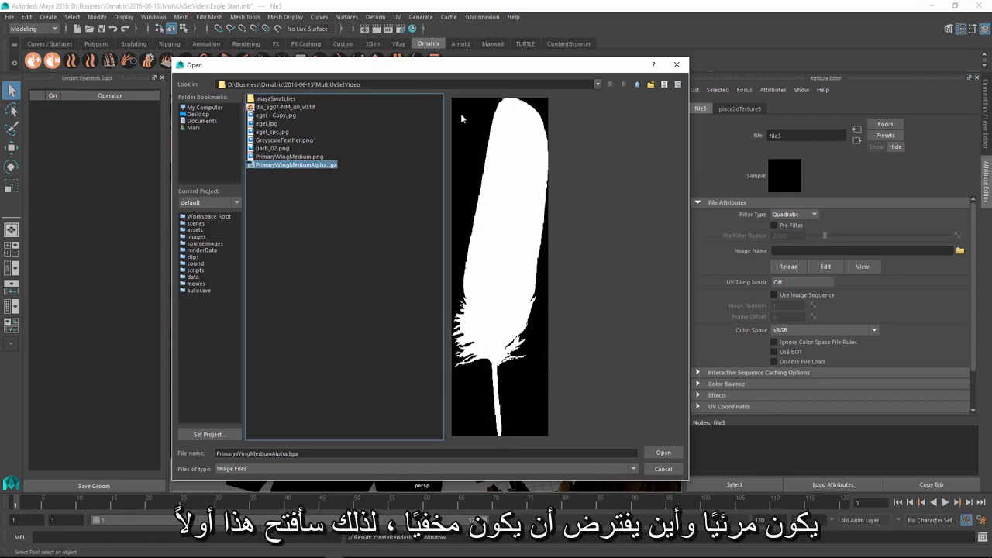
click(670, 452)
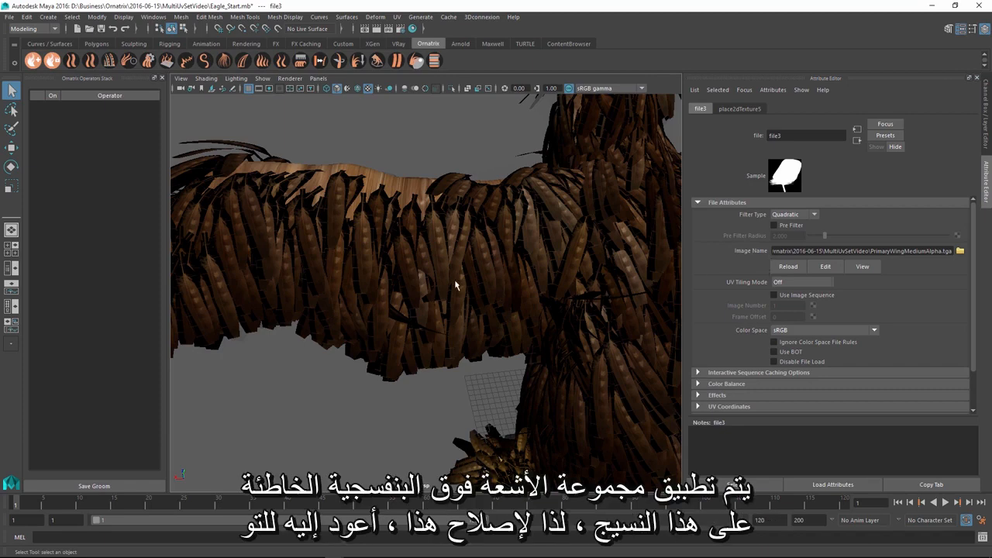
Step: Link the Feathers1 UV set map2 to the transparency texture file3 in the UV-centric UV linking editor
click(154, 16)
mouse_move(233, 63)
mouse_move(387, 196)
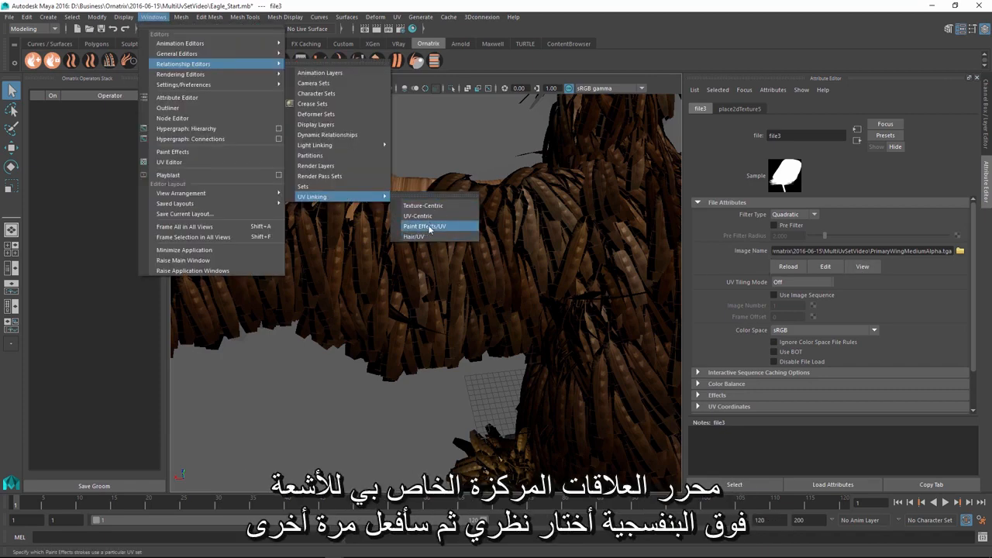
click(418, 215)
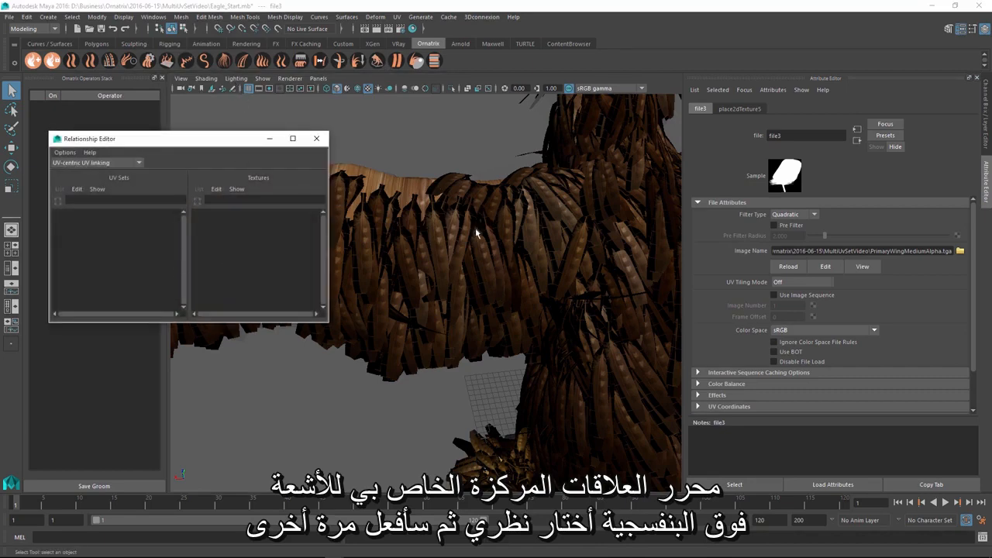
click(468, 237)
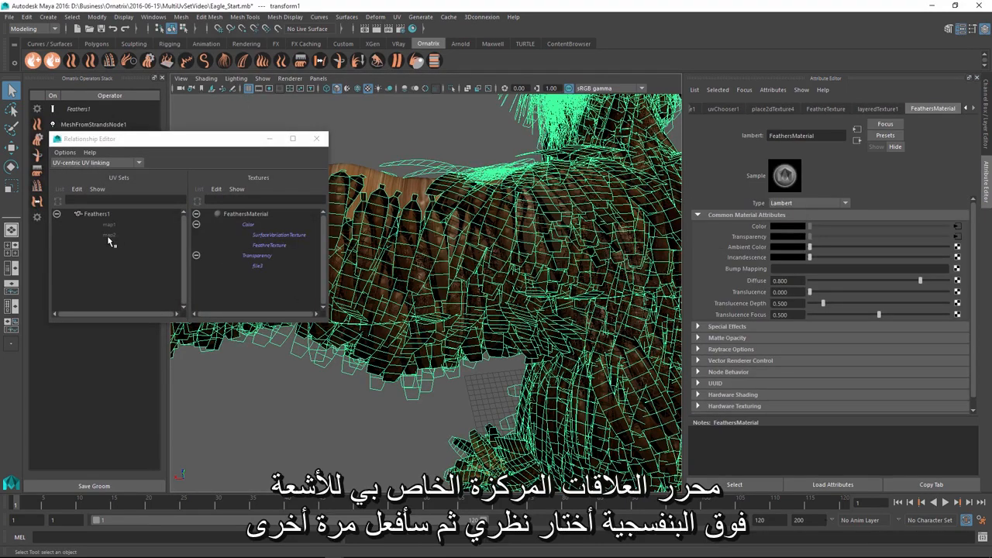
click(139, 234)
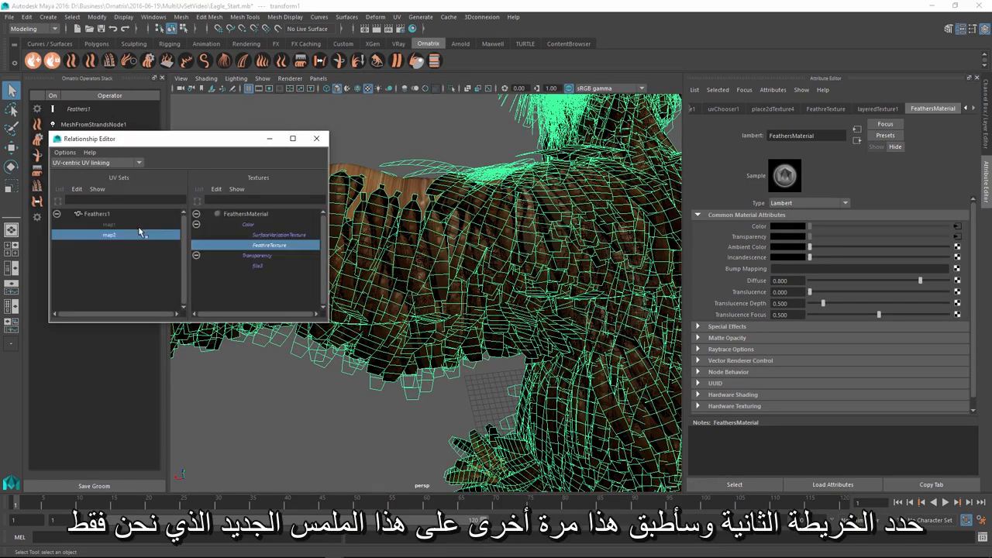
click(256, 268)
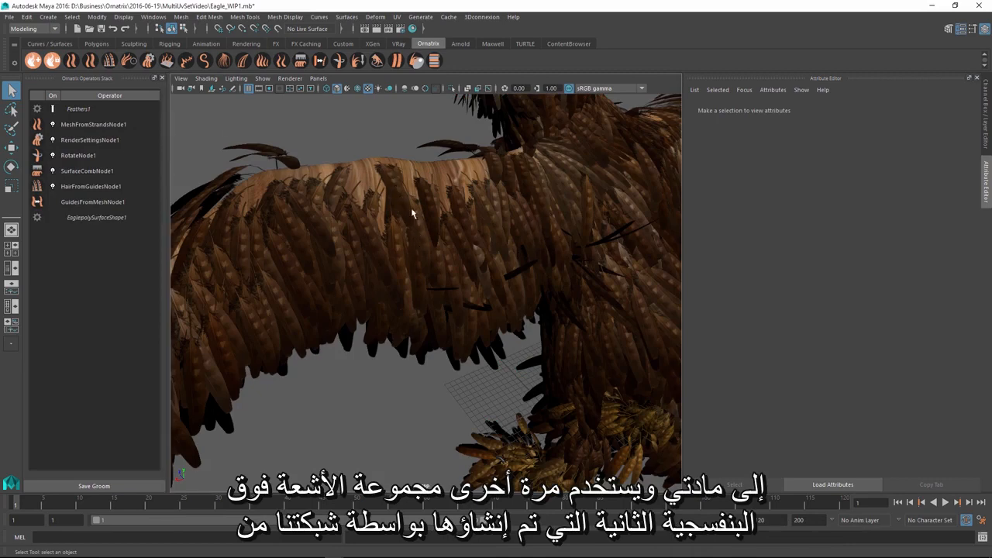
Step: Examine the feather cutouts and color variation across the eagle's wings, back, body and legs from several angles
alt+drag(438, 248, 364, 242)
scroll(505, 281, down, 5)
alt+drag(504, 285, 555, 226)
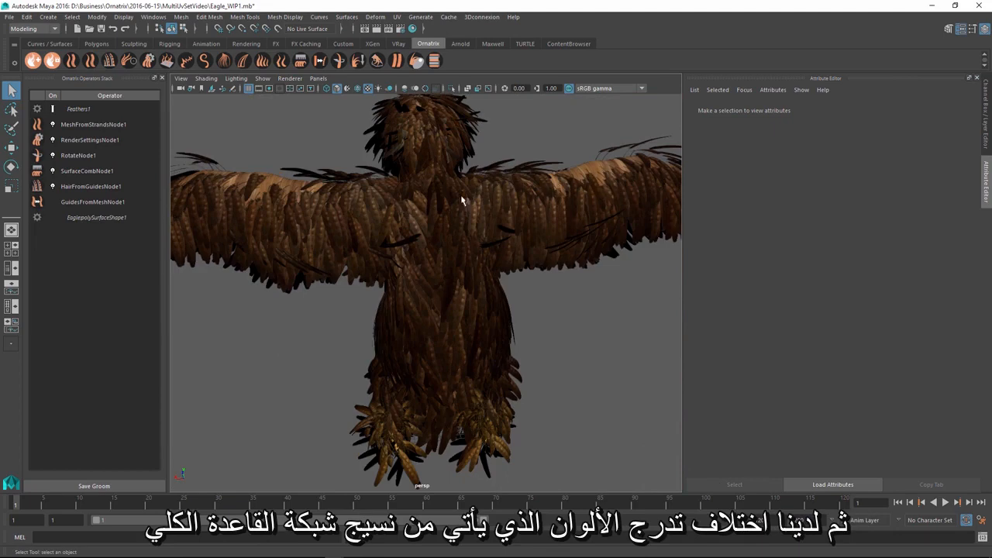
alt+drag(516, 330, 443, 224)
scroll(406, 204, down, 4)
scroll(416, 217, up, 3)
alt+drag(417, 344, 267, 267)
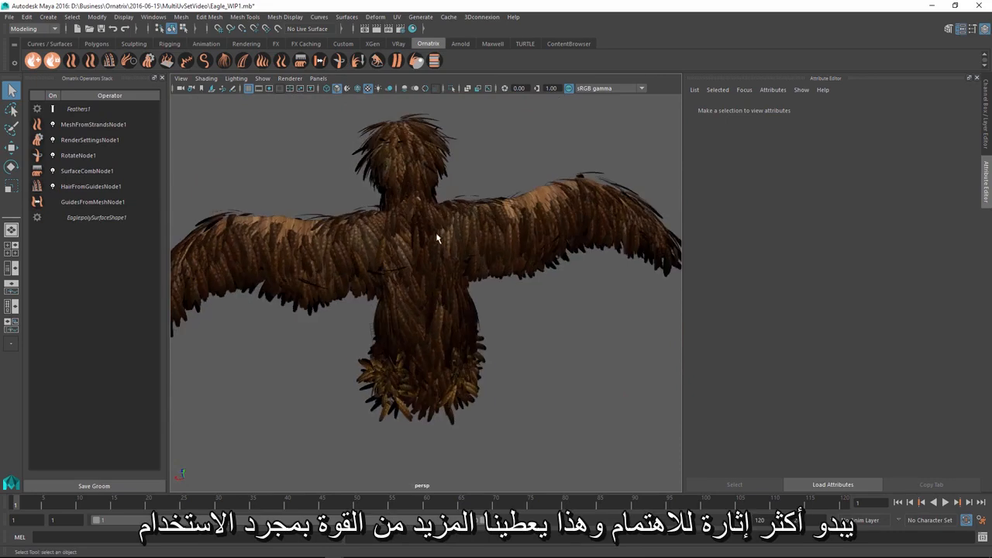
scroll(453, 252, up, 4)
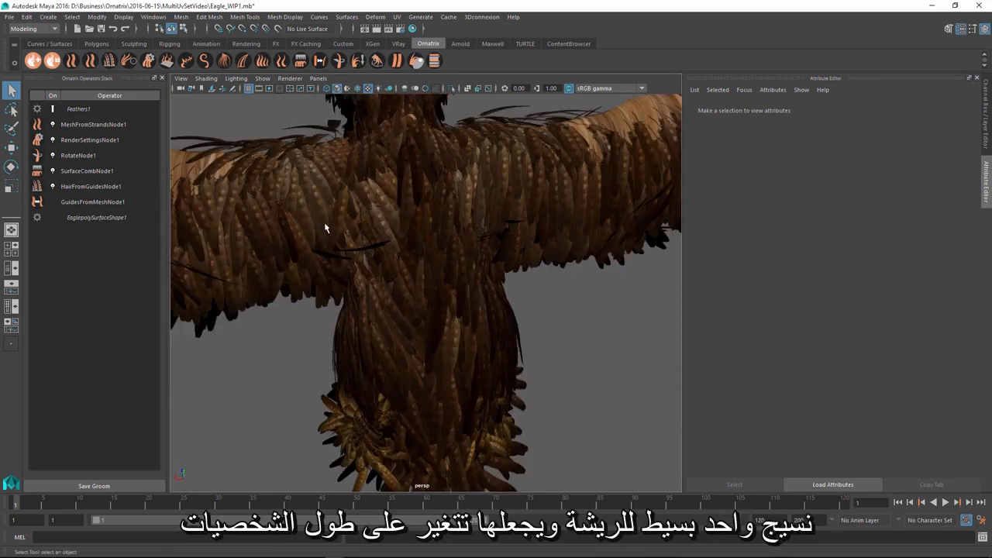
scroll(429, 217, down, 4)
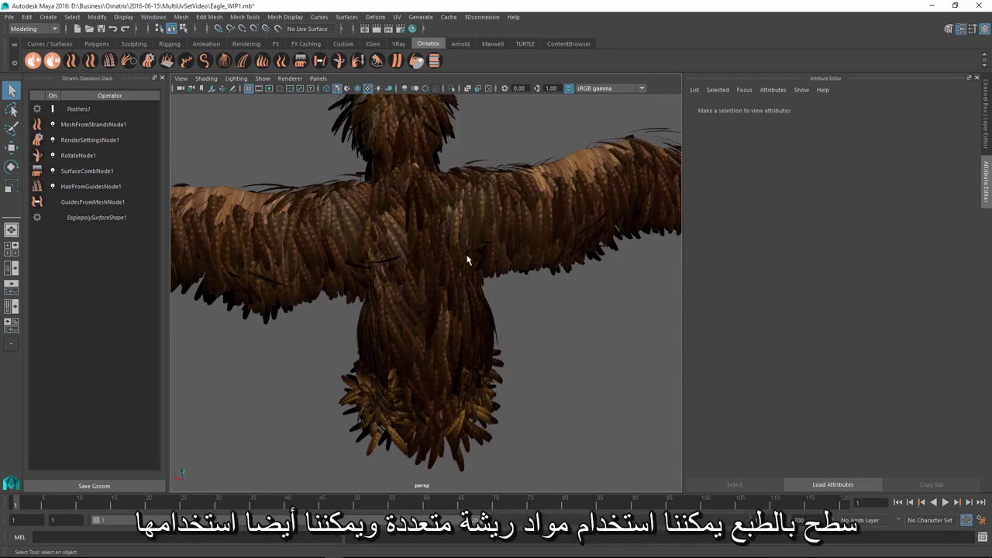
alt+drag(467, 262, 593, 221)
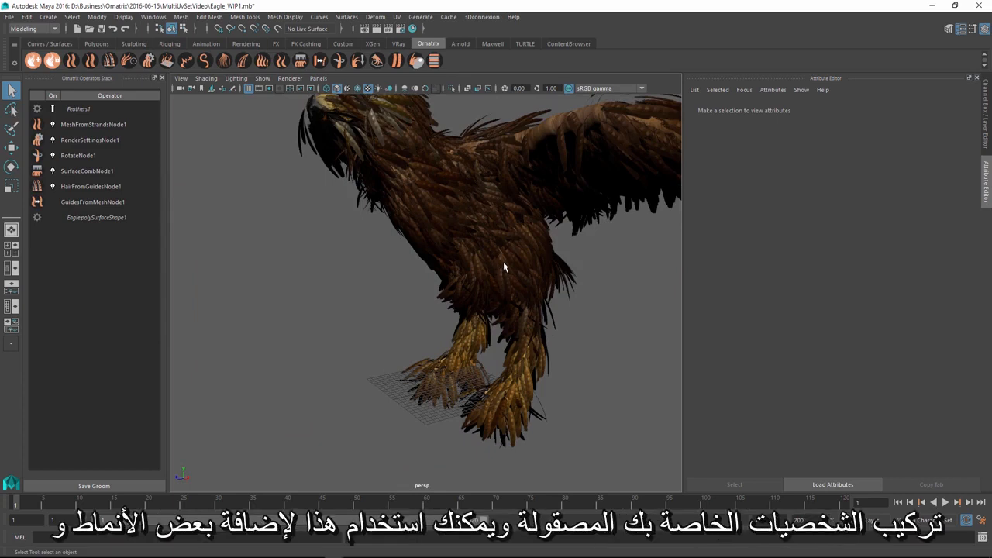
alt+drag(503, 266, 545, 284)
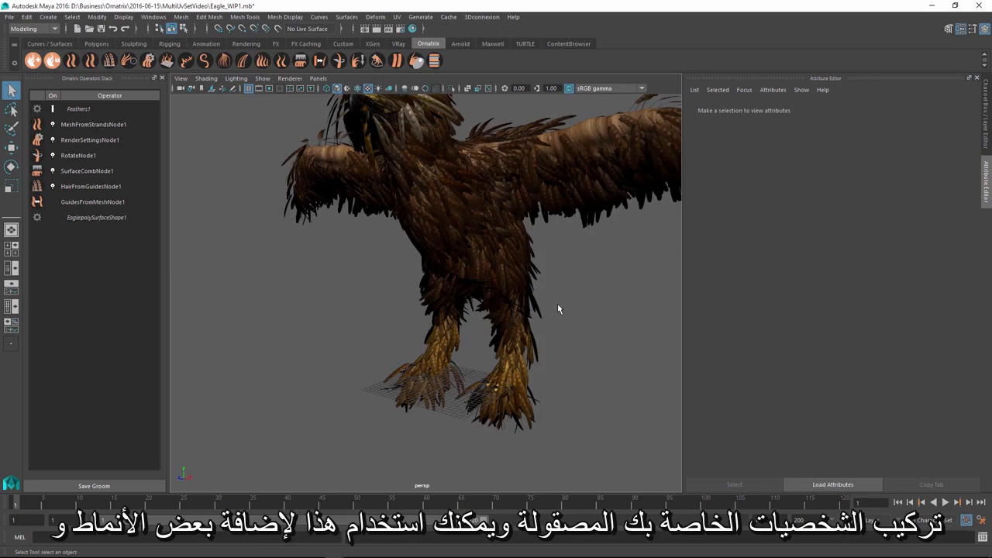